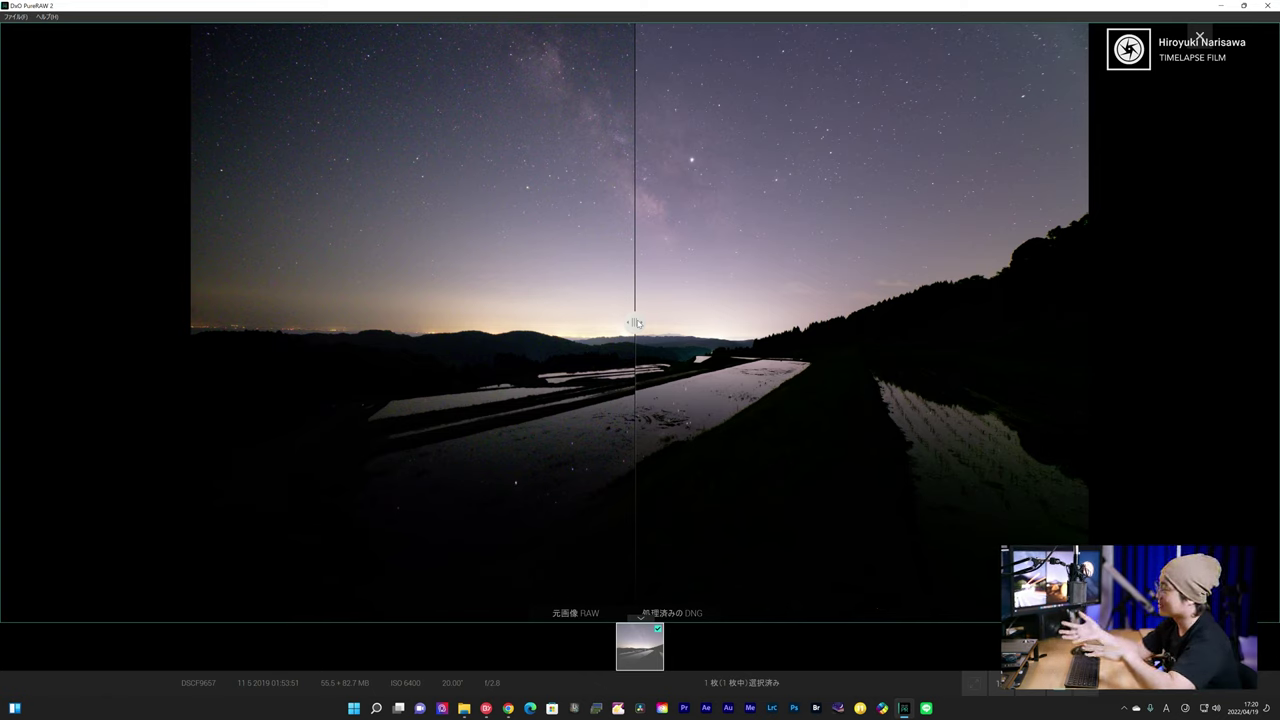
# Compare the original RAW with the processed DNG across the Milky Way photo, and close the comparison view.
pyautogui.moveTo(636, 323); pyautogui.dragTo(524, 322)
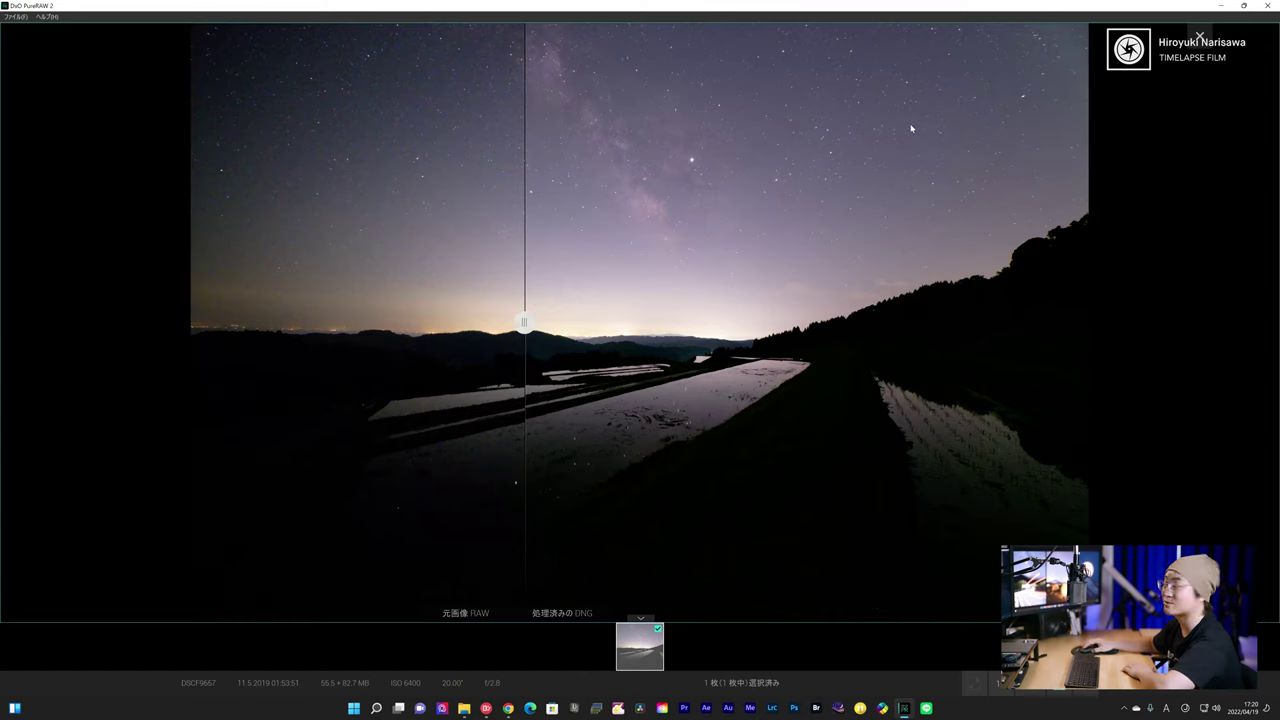
pyautogui.moveTo(524, 322); pyautogui.dragTo(963, 322)
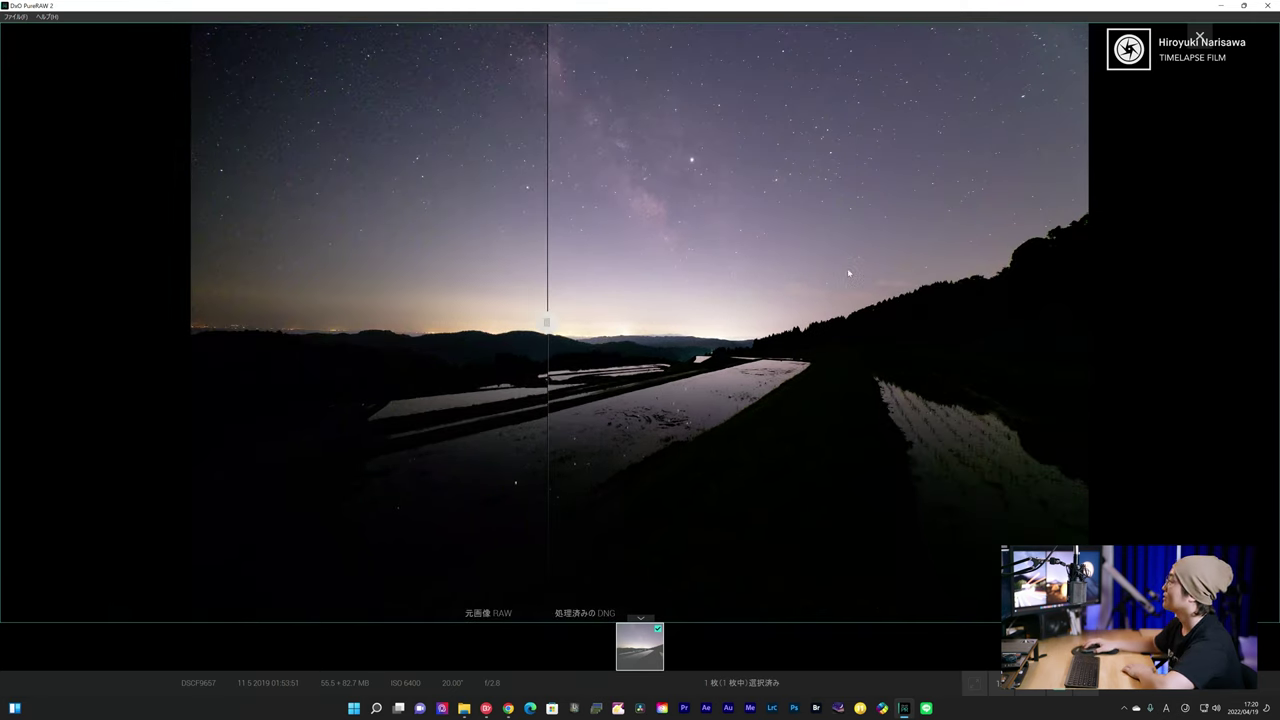
pyautogui.click(1199, 37)
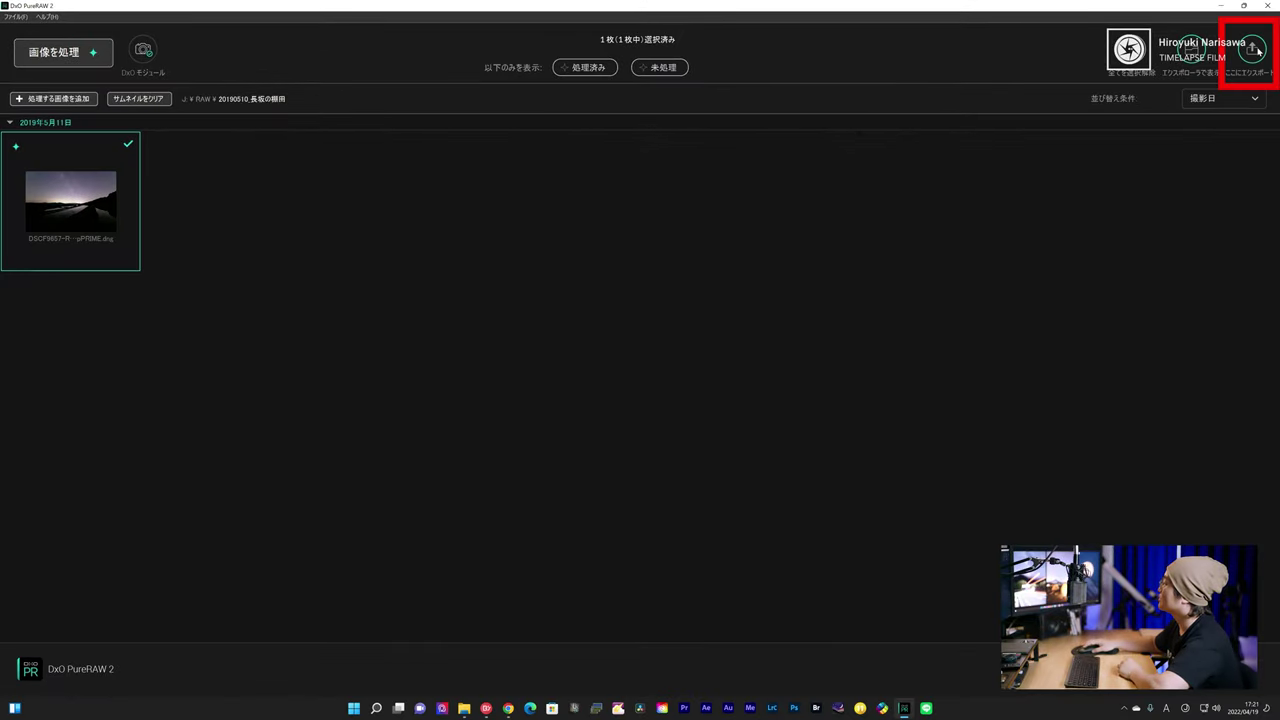
# Export the processed DNG to Adobe Photoshop 2022 without including the original RAW file.
pyautogui.click(1256, 49)
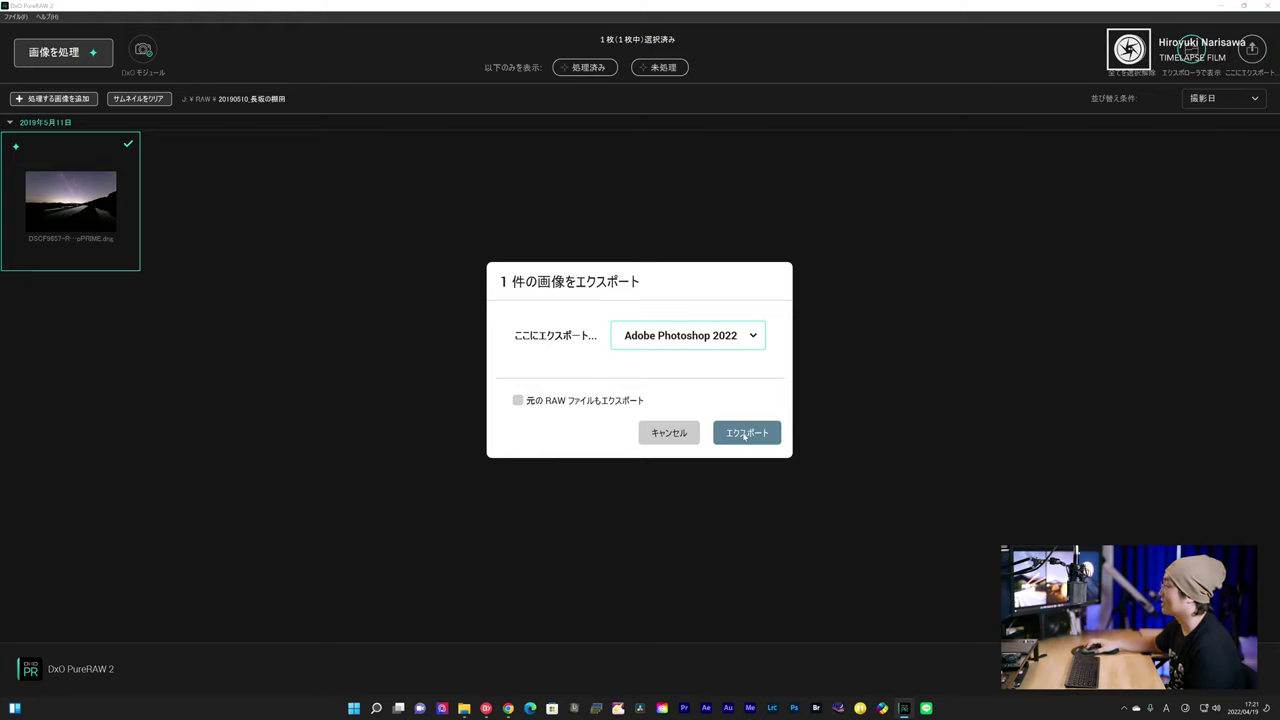
pyautogui.click(745, 433)
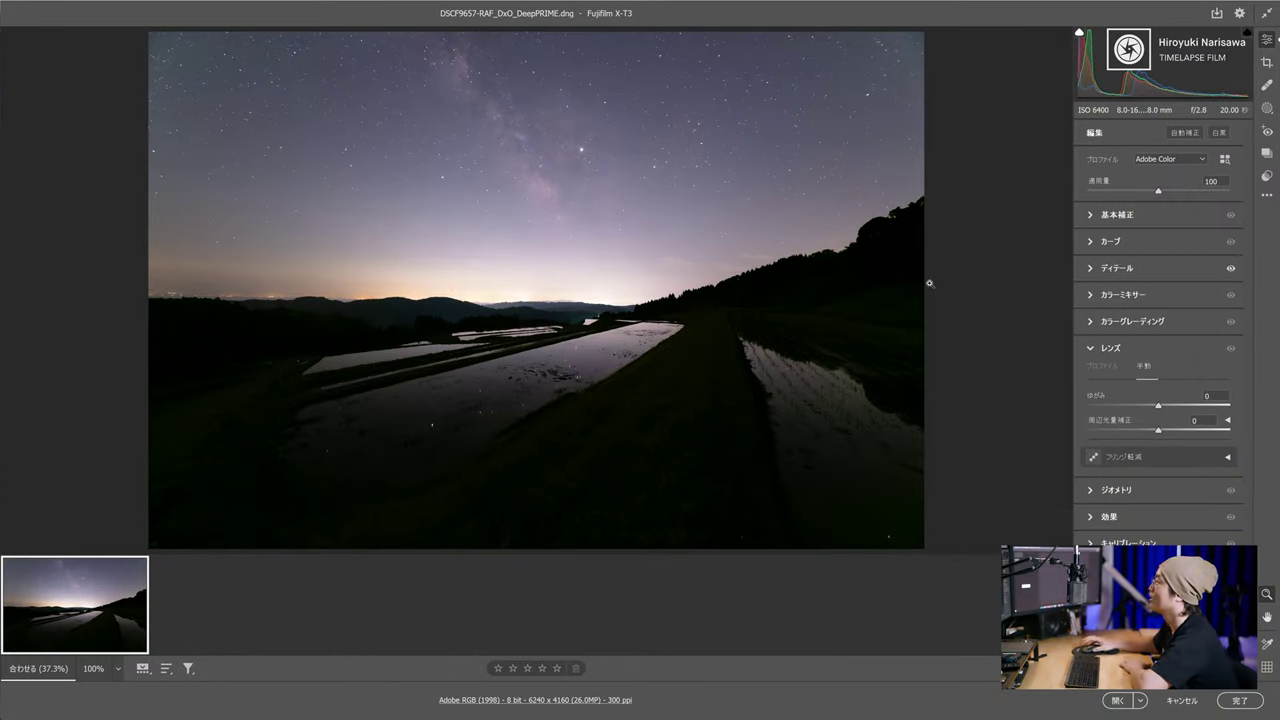
# Examine the noise and artefacts in the starry sky above the tree line at up to 300% magnification.
pyautogui.click(736, 204)
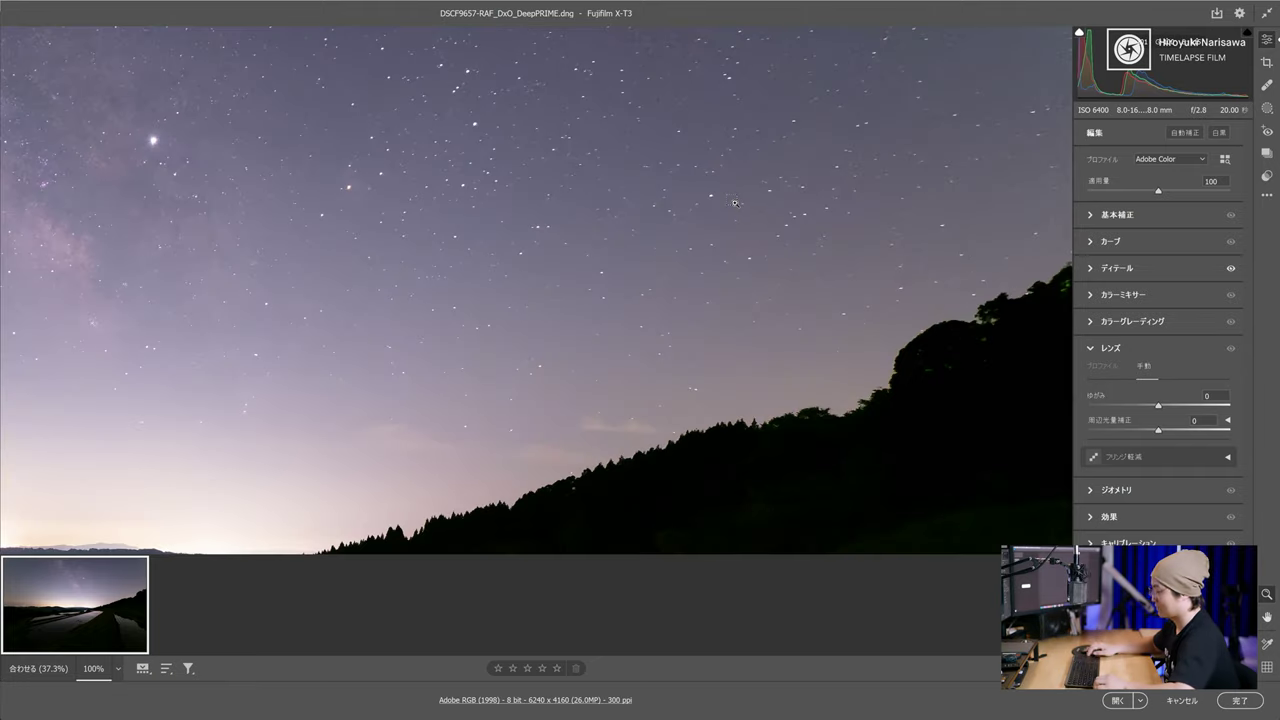
pyautogui.click(736, 204)
pyautogui.click(736, 204)
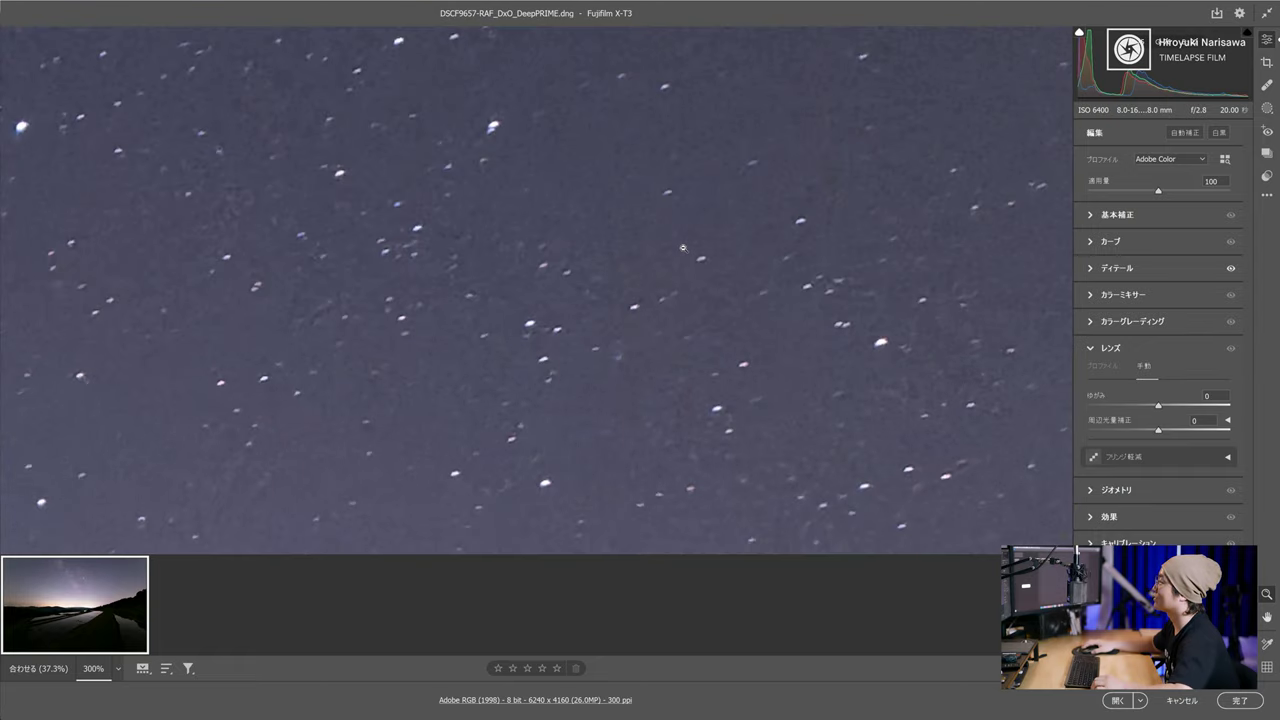
pyautogui.scroll(-2, 682, 248)
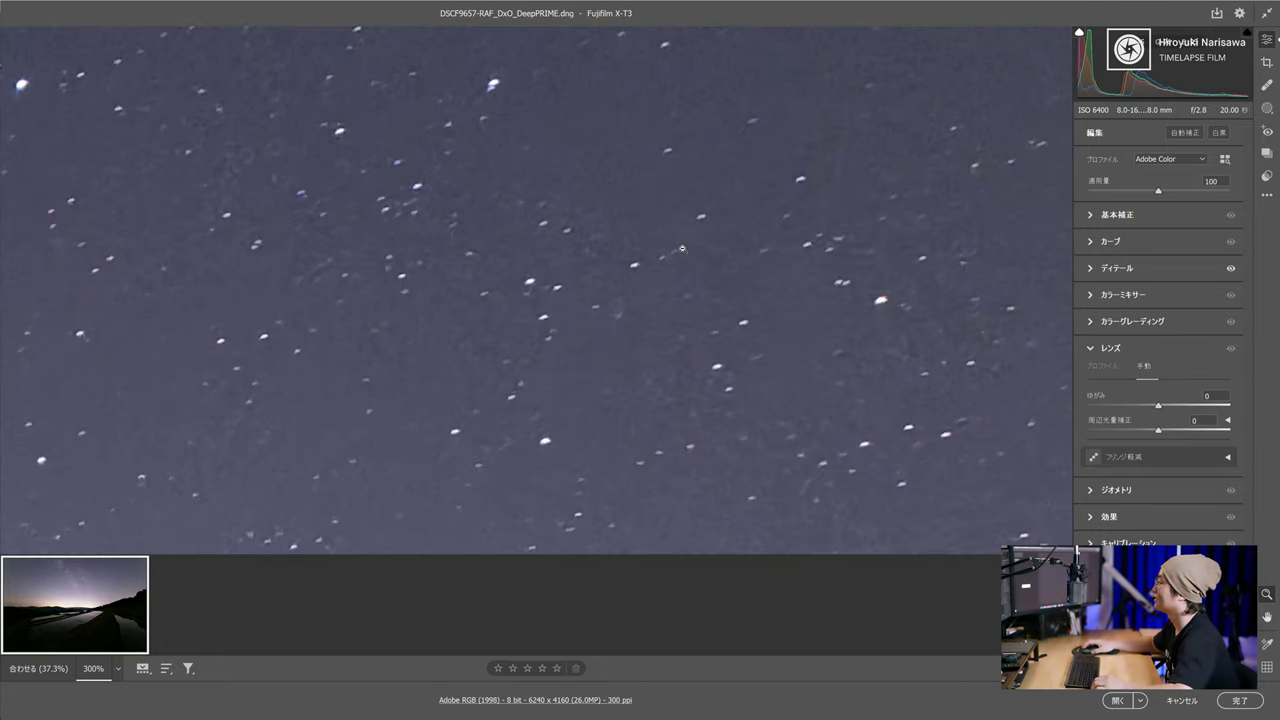
pyautogui.scroll(-1, 680, 247)
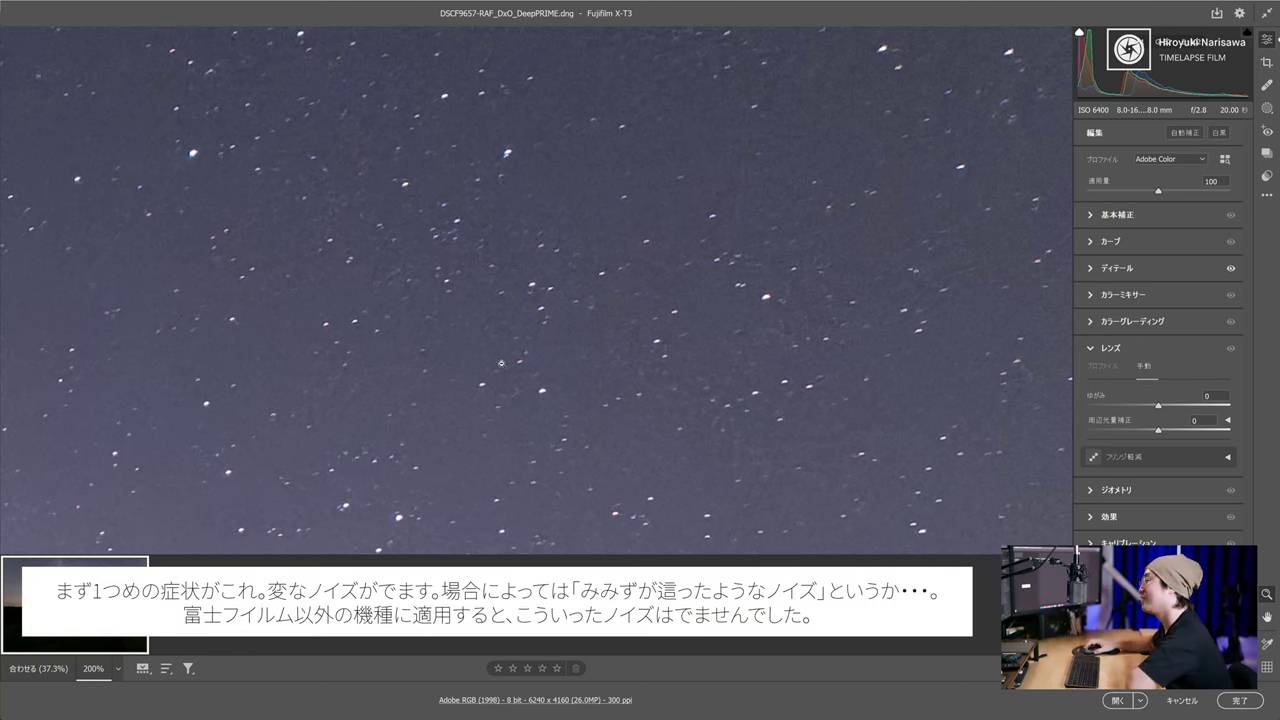
pyautogui.scroll(-2, 510, 365)
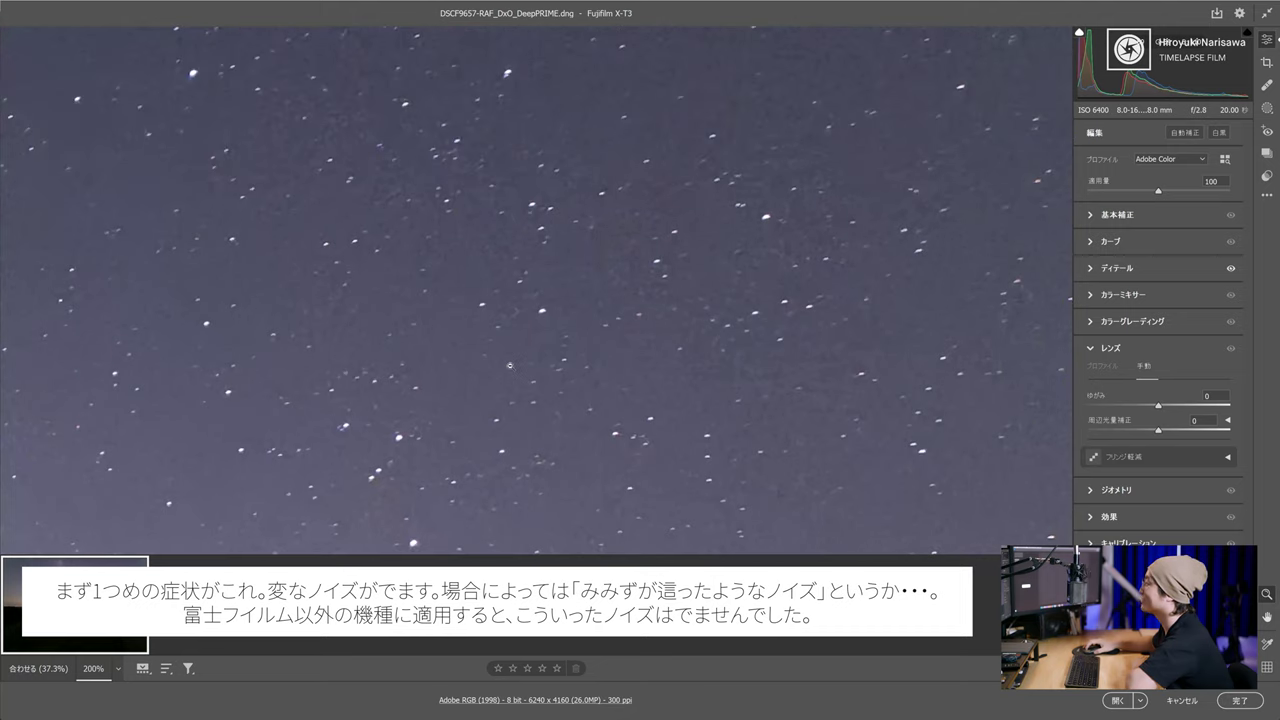
pyautogui.scroll(2, 510, 365)
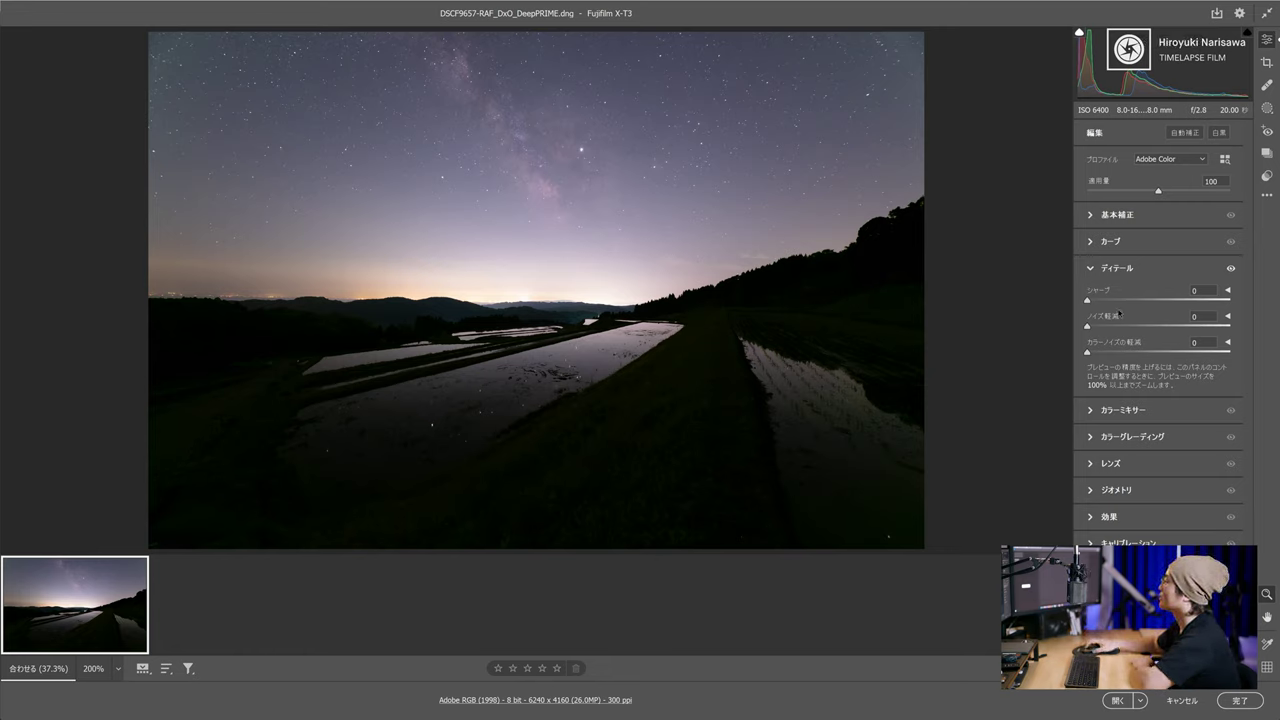
# Set the photo's highlights to -58, clarity to +49 and dehaze to +10, and expand the detail settings.
pyautogui.click(1091, 218)
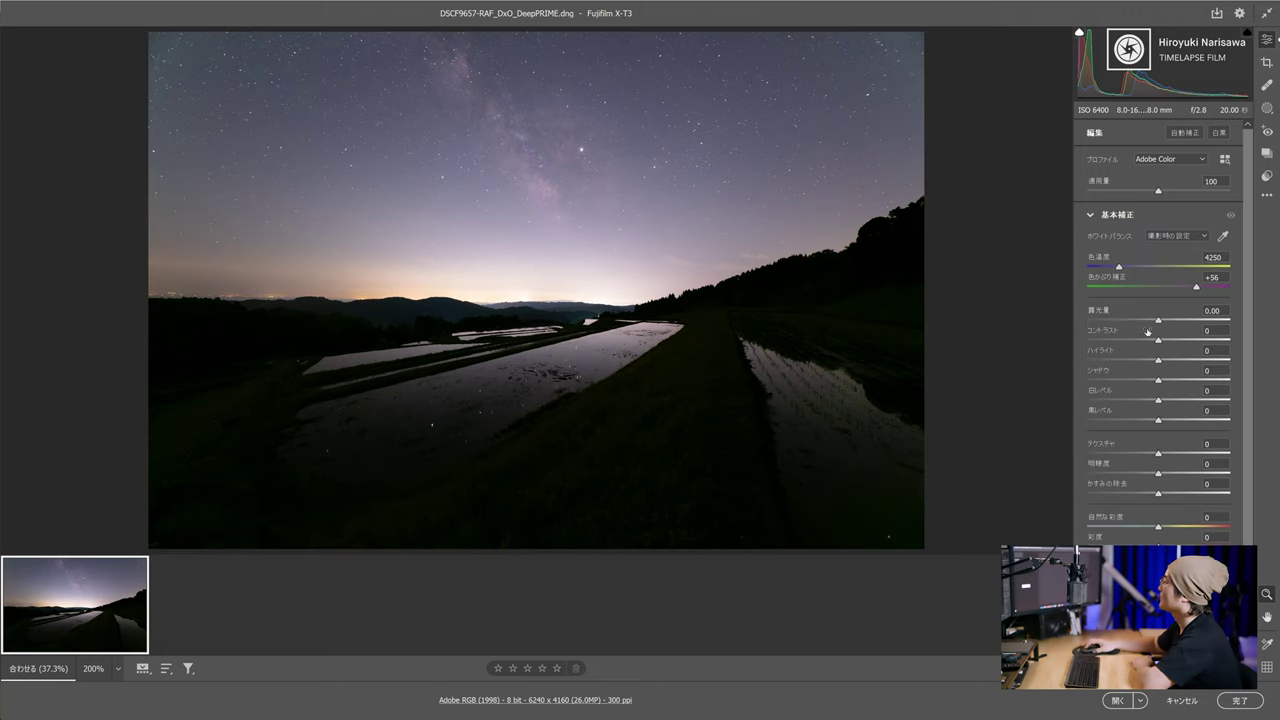
pyautogui.moveTo(1159, 361); pyautogui.dragTo(1115, 362)
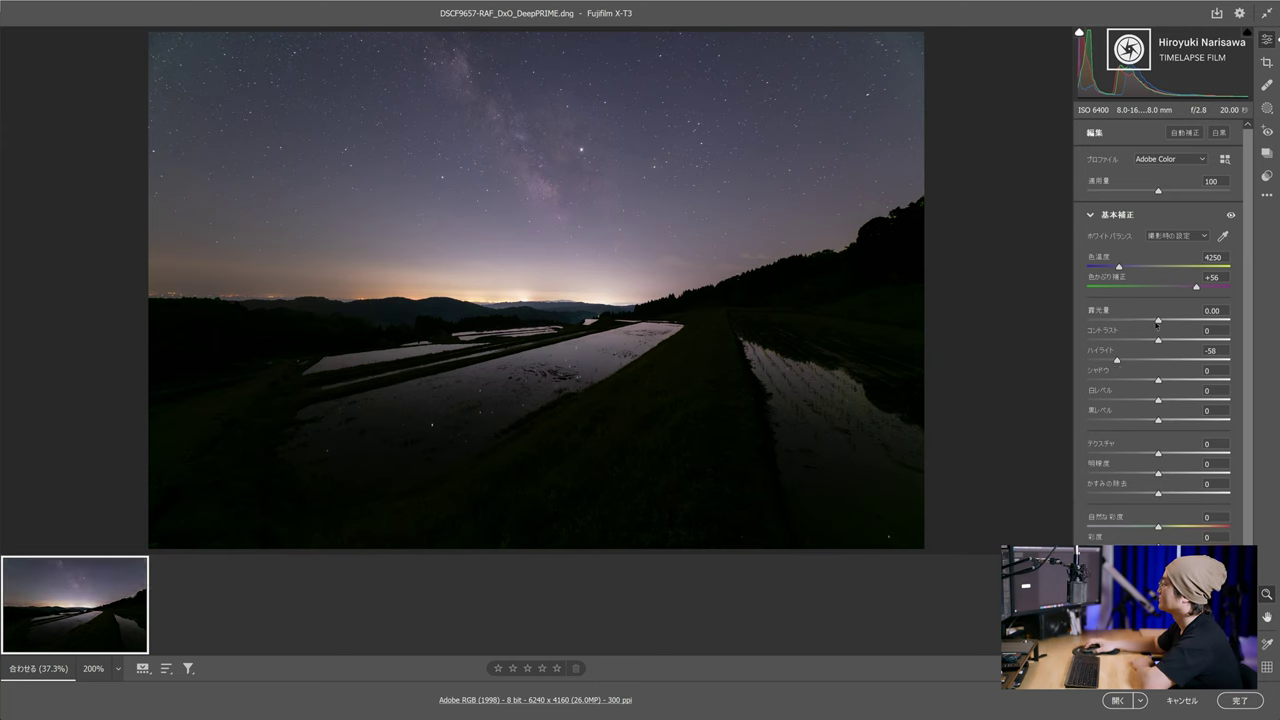
pyautogui.moveTo(1159, 474); pyautogui.dragTo(1195, 474)
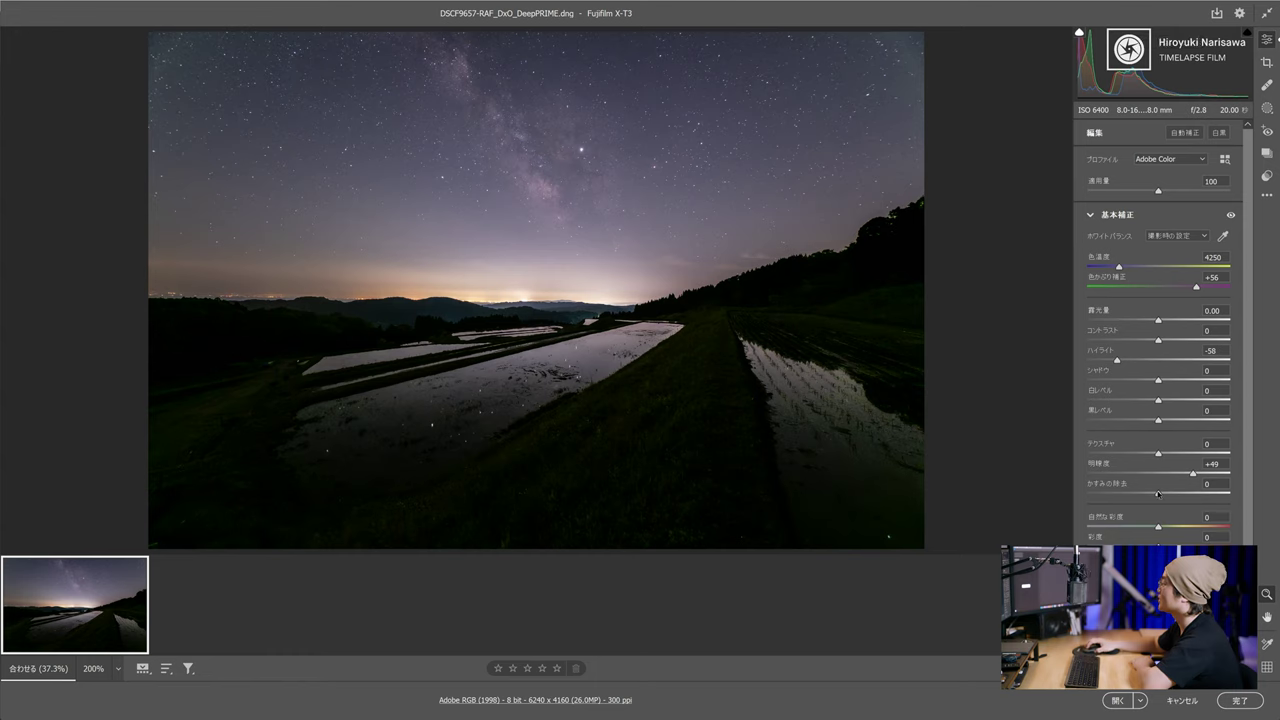
pyautogui.moveTo(1158, 494); pyautogui.dragTo(1165, 494)
pyautogui.scroll(-1, 1165, 494)
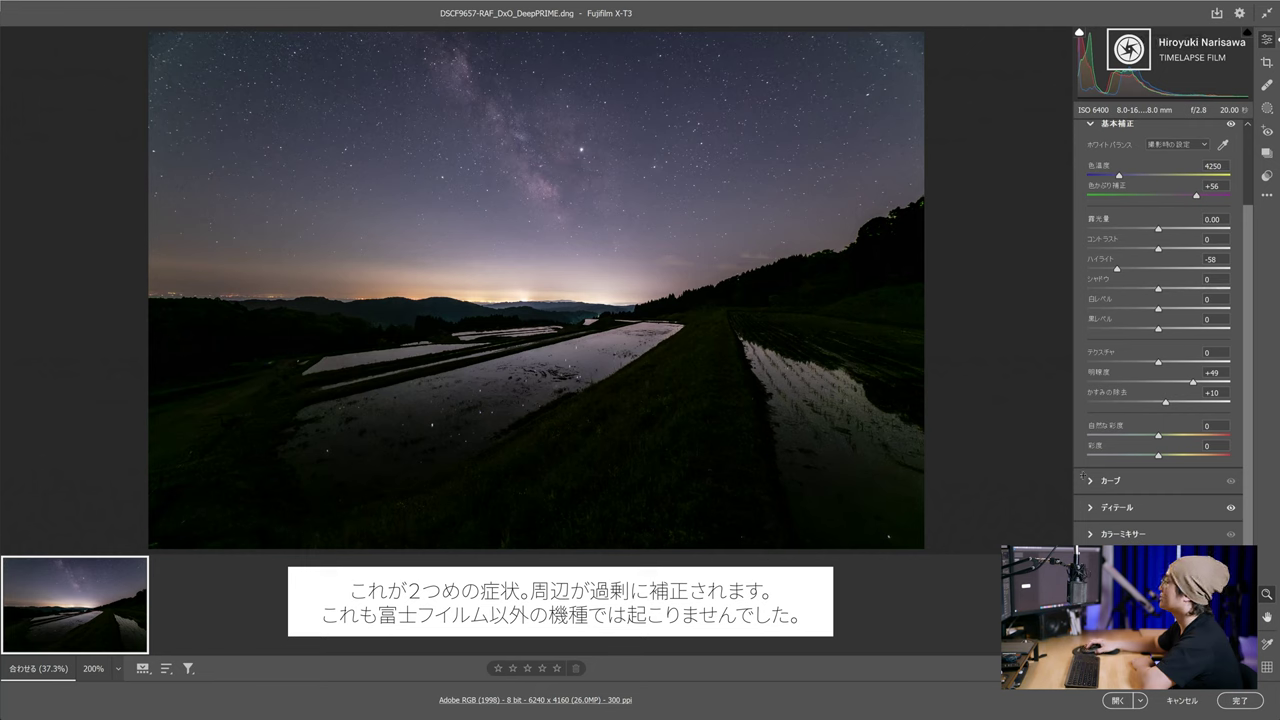
pyautogui.click(1091, 512)
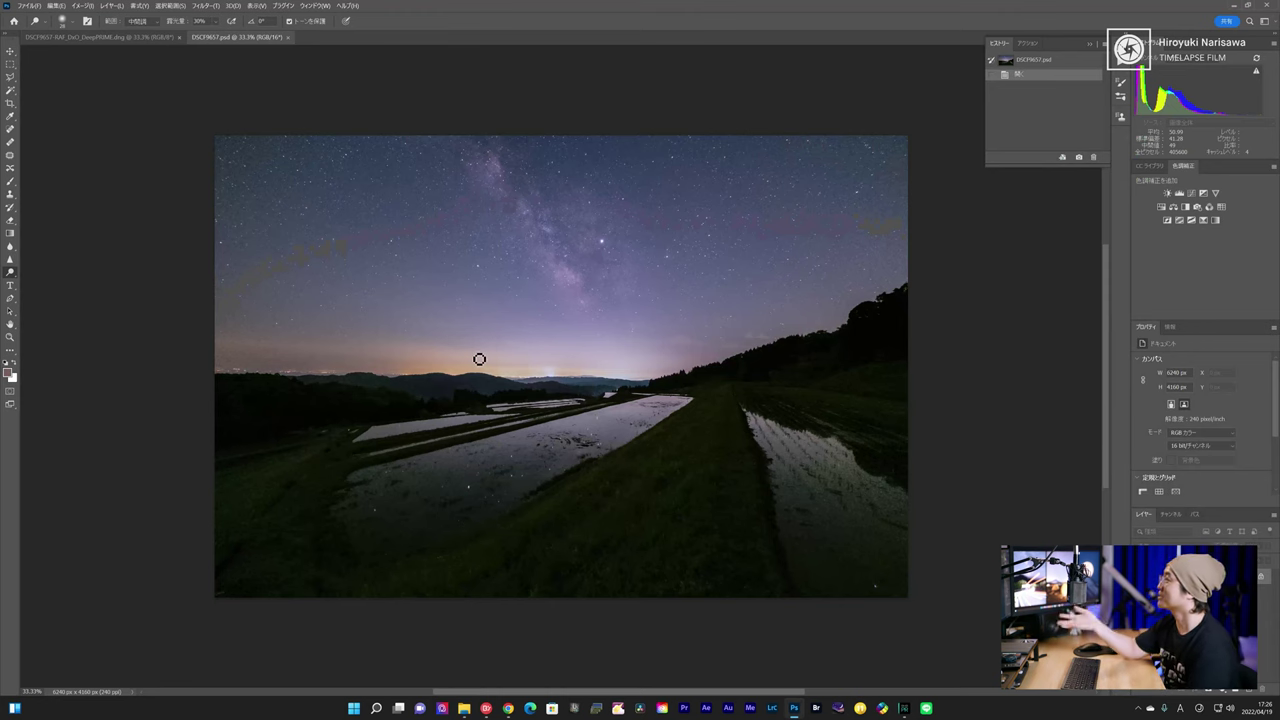
# Examine DSCF9657.psd at 100%, from the rice paddies and grassy bank up to the Milky Way.
pyautogui.hotkey('ctrl', '+')
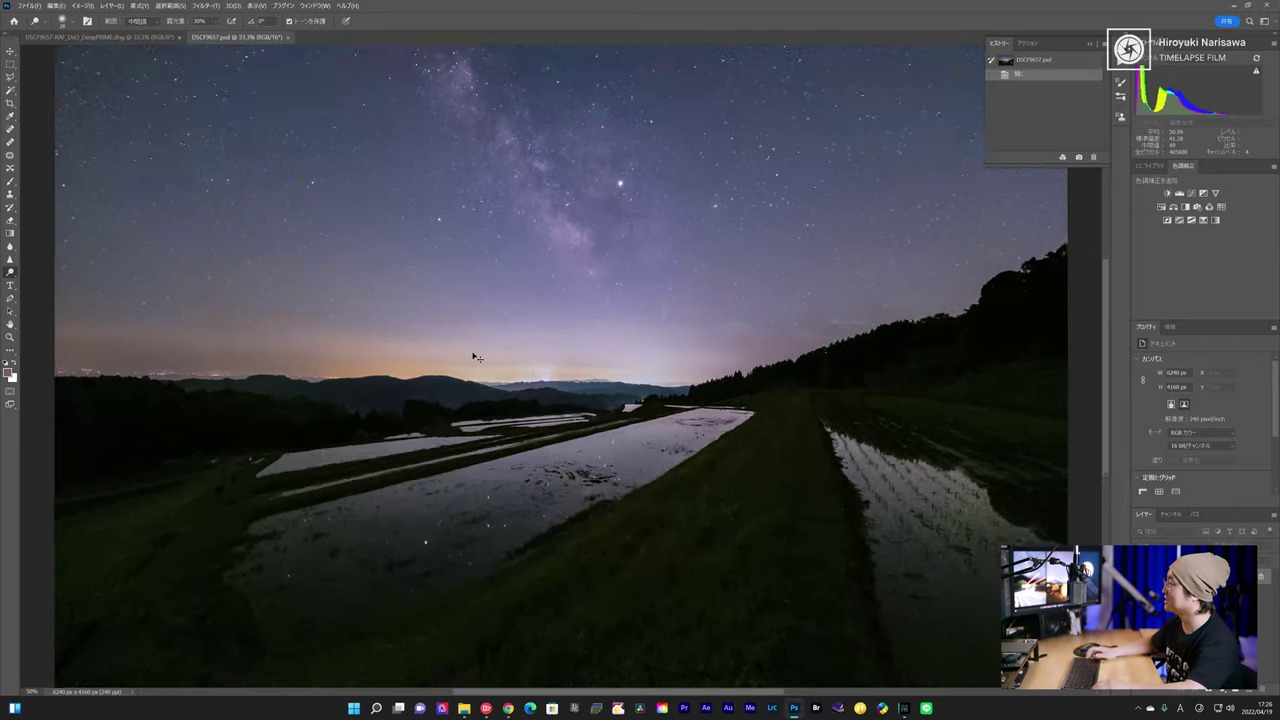
pyautogui.hotkey('ctrl', '+')
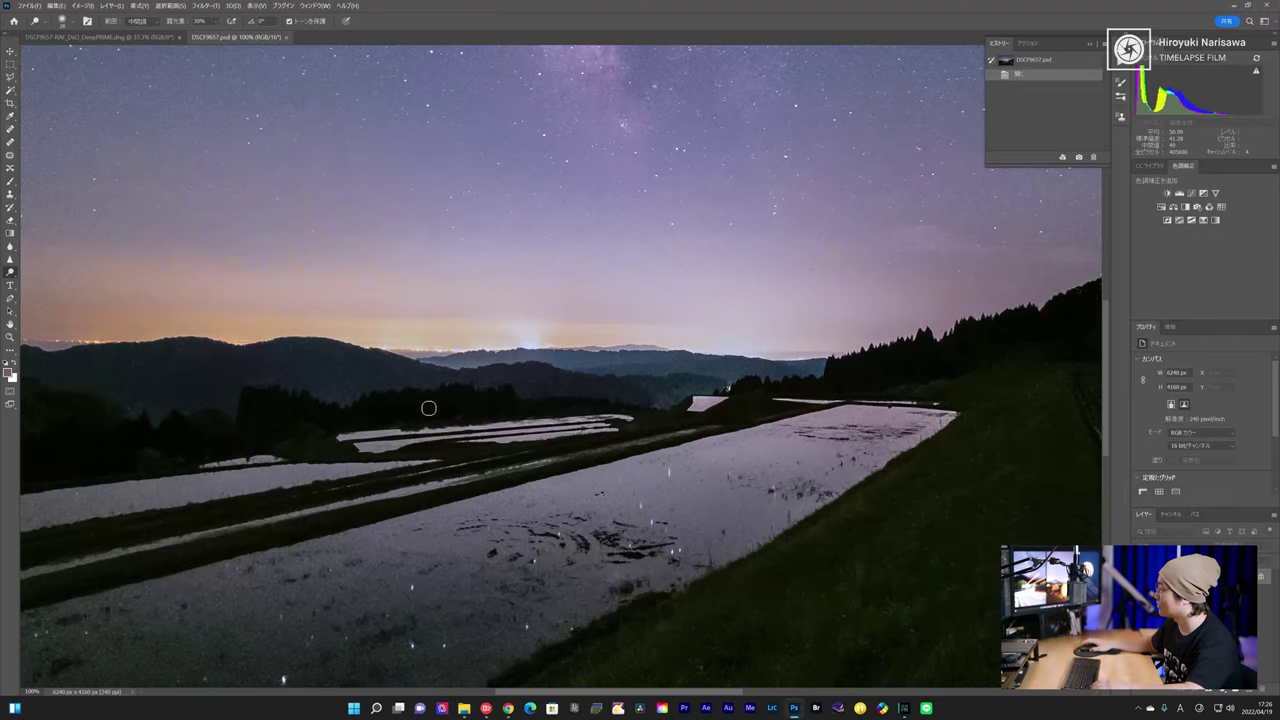
pyautogui.scroll(-3, 426, 406)
pyautogui.scroll(-3, 426, 410)
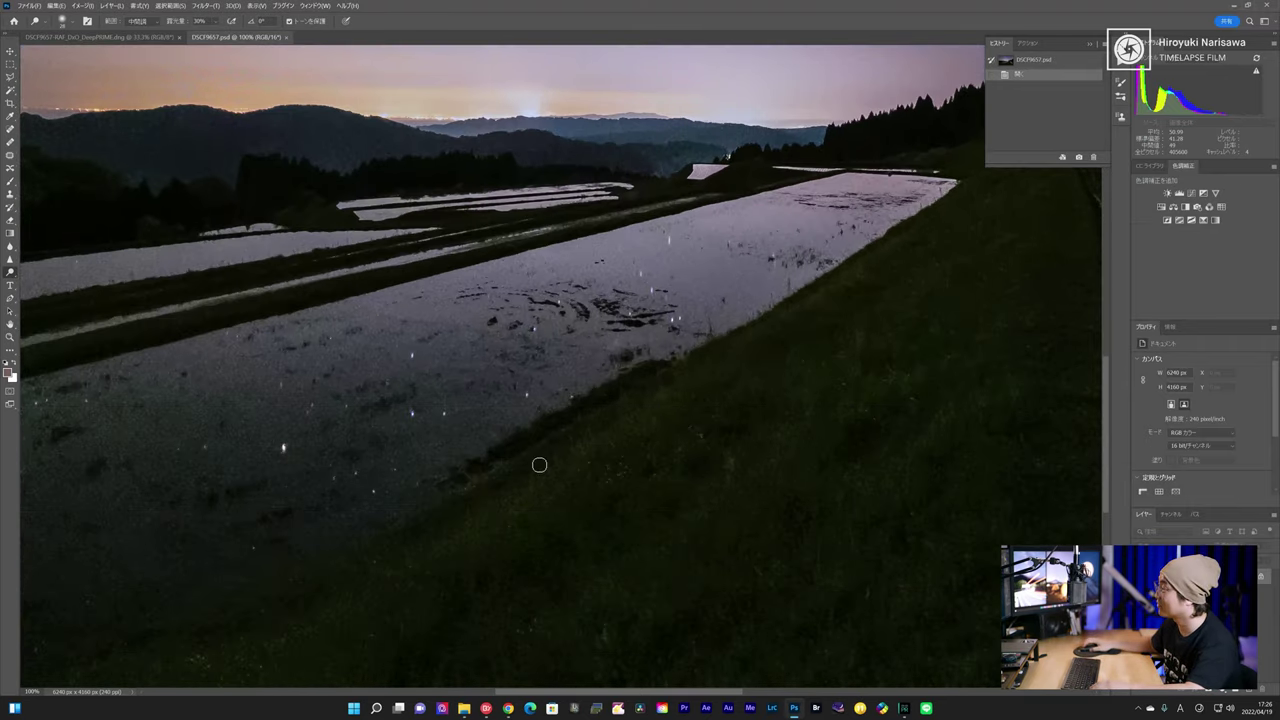
pyautogui.scroll(12, 433, 474)
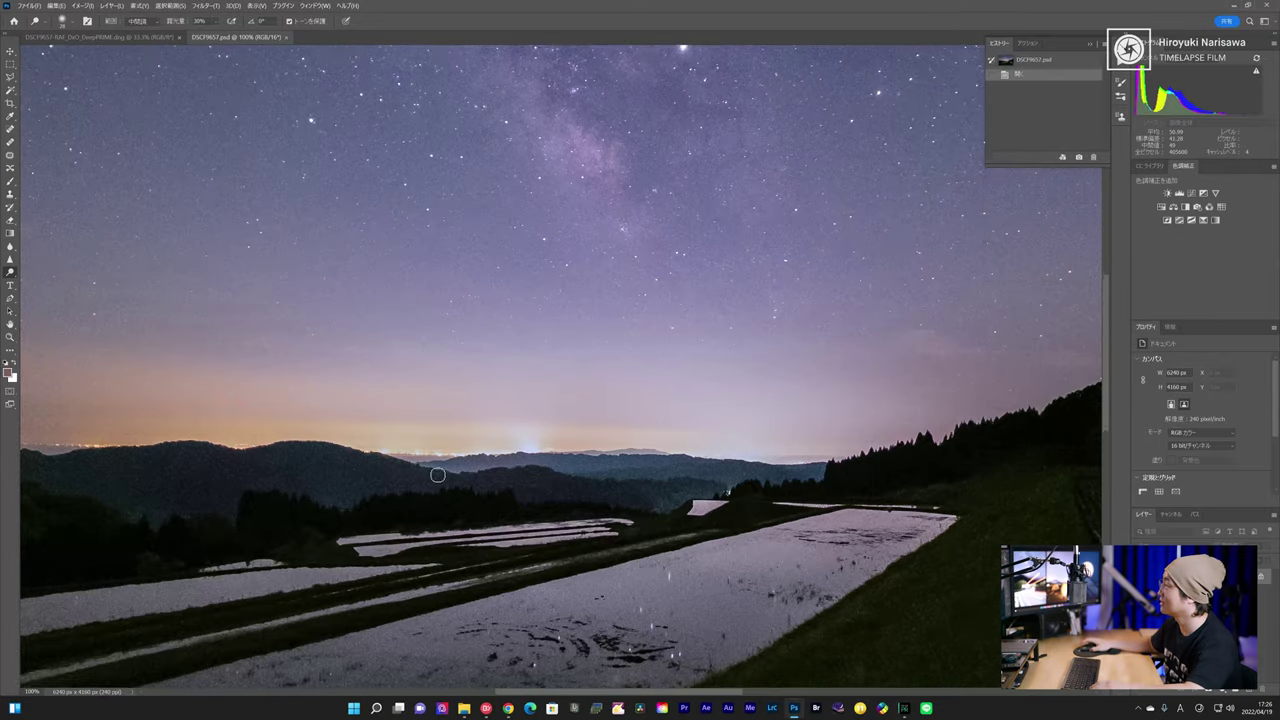
pyautogui.scroll(6, 436, 475)
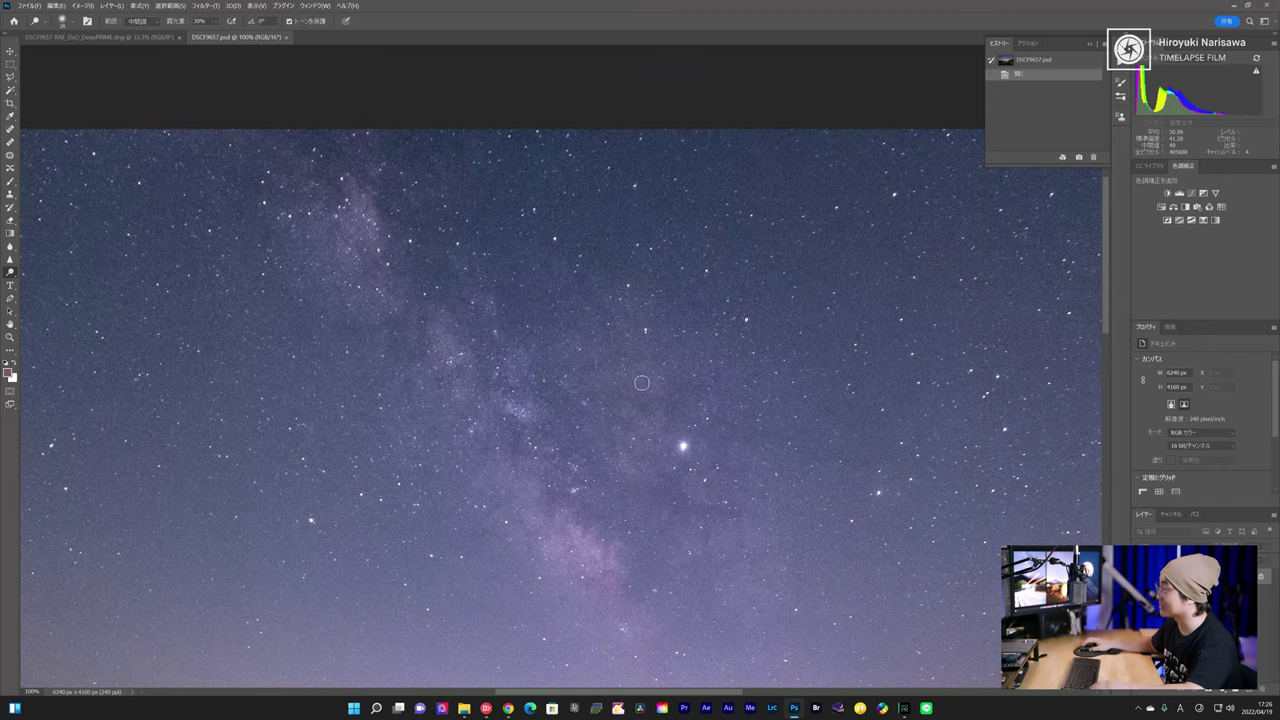
# Examine the DeepPRIME-processed DNG at 100%, from the rice paddies up to the Milky Way.
pyautogui.click(147, 38)
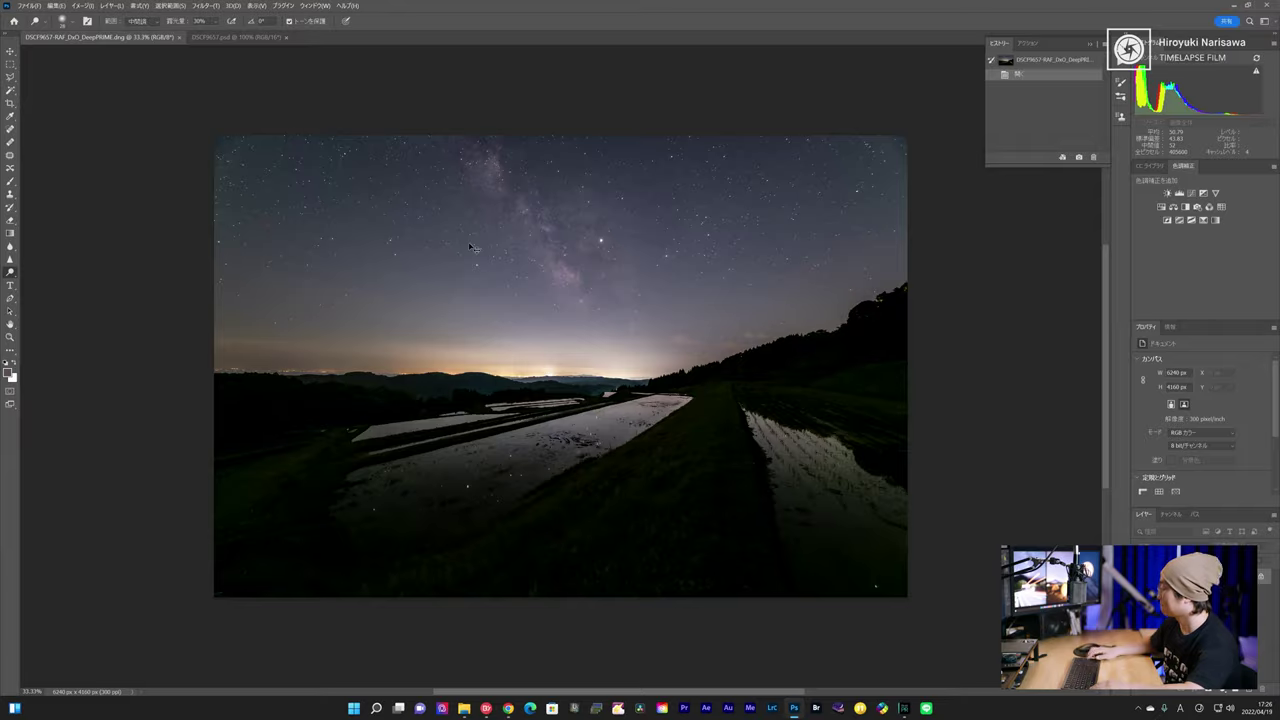
pyautogui.hotkey('ctrl', '1')
pyautogui.scroll(-3, 361, 387)
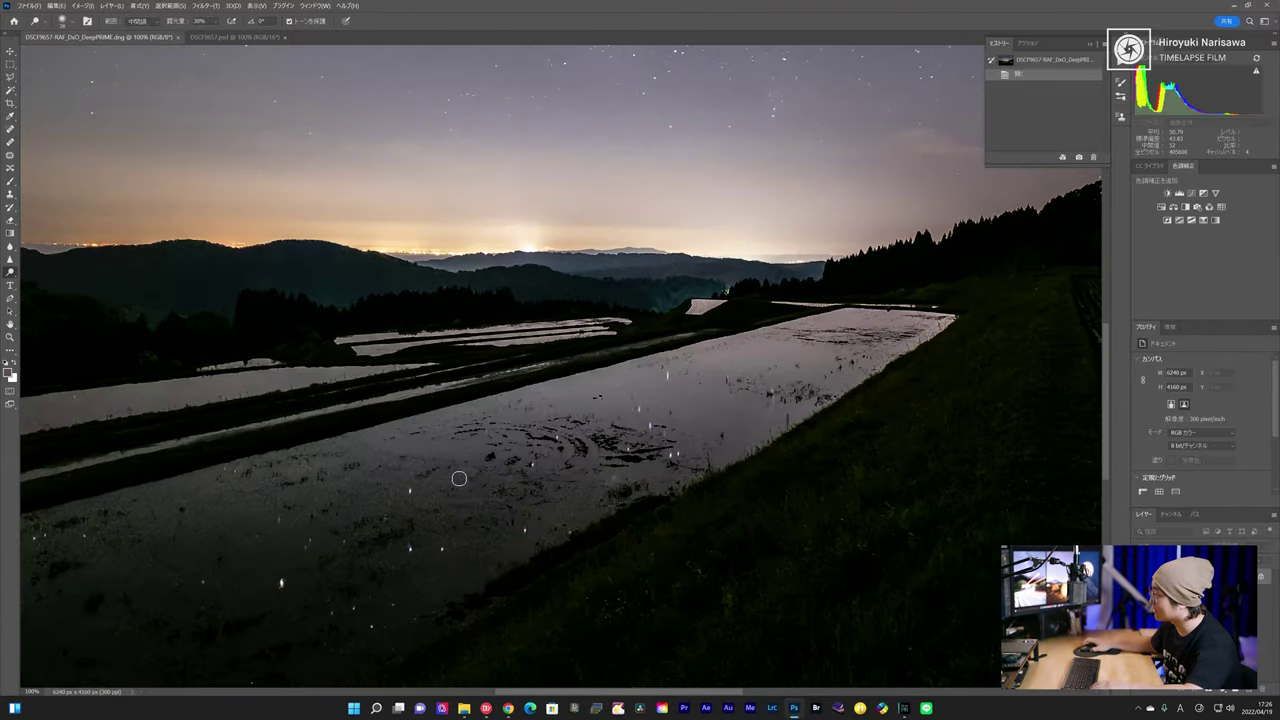
pyautogui.scroll(2, 459, 478)
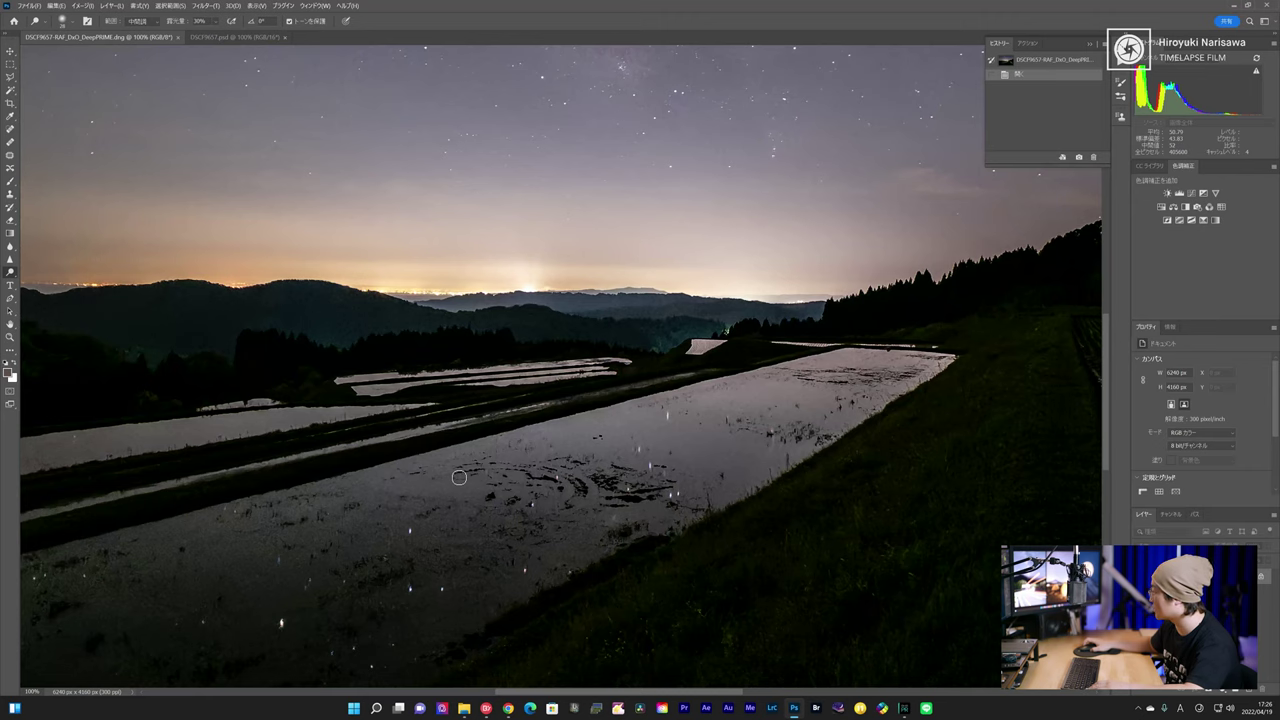
pyautogui.scroll(15, 459, 478)
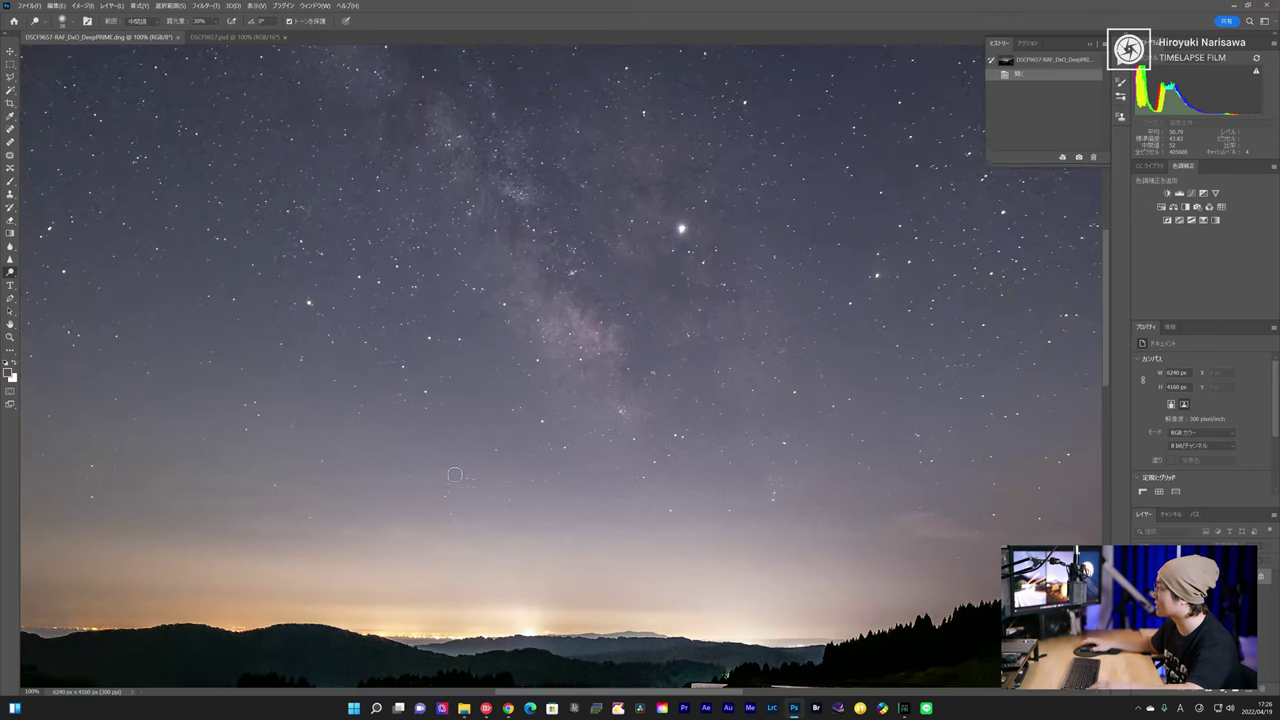
pyautogui.scroll(8, 455, 475)
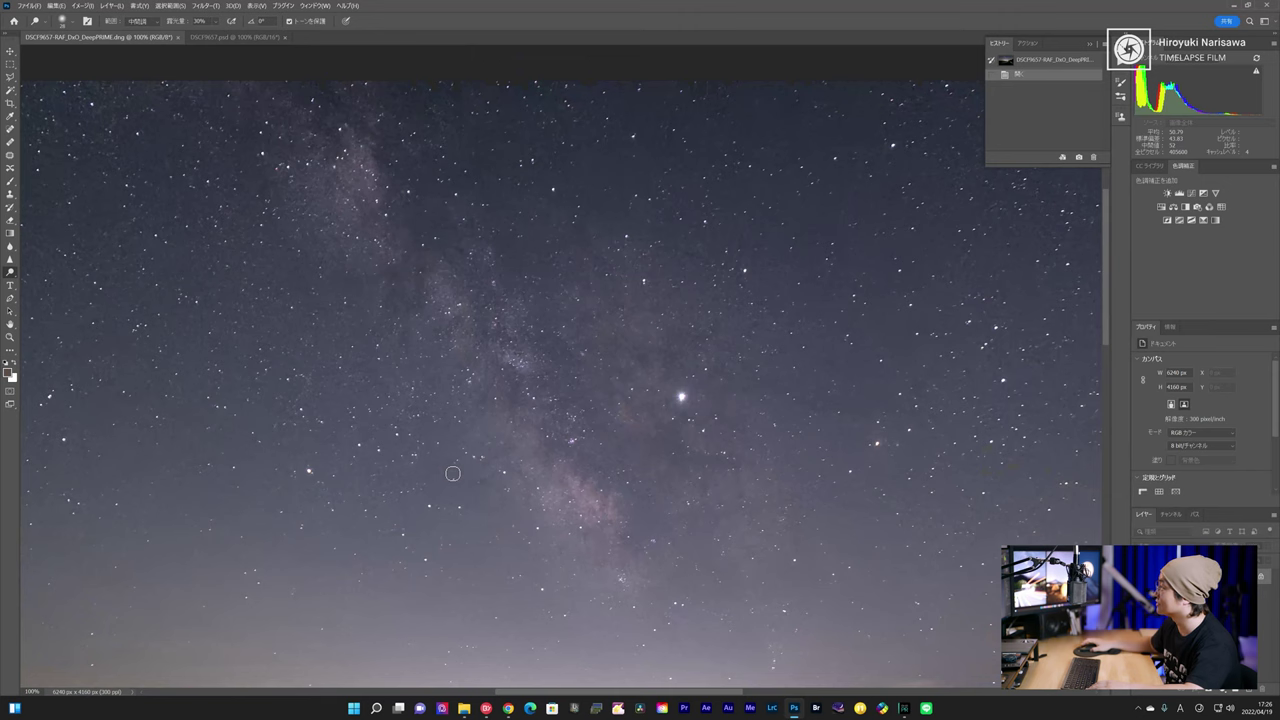
pyautogui.scroll(-2, 449, 476)
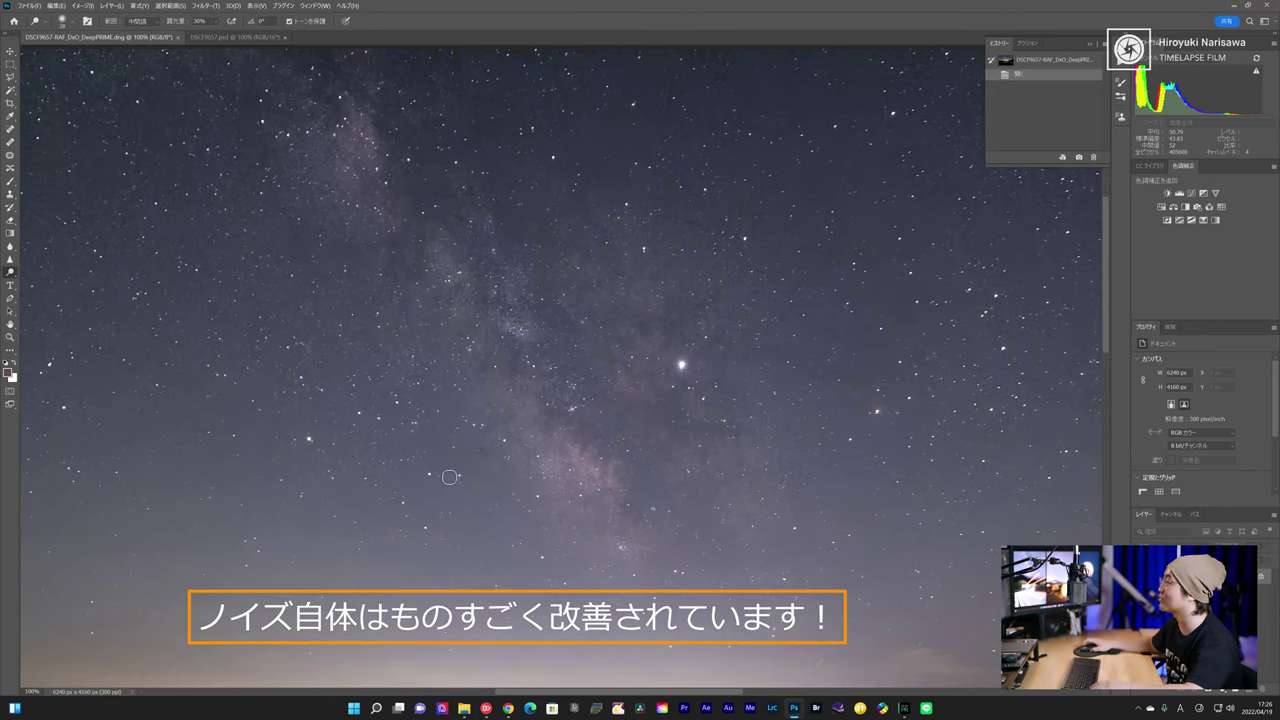
# Alternate between DSCF9657.psd and the DeepPRIME DNG at 100% to compare noise in the same Milky Way area.
pyautogui.click(233, 37)
pyautogui.scroll(3, 324, 236)
pyautogui.hotkey('ctrl', 'Tab')
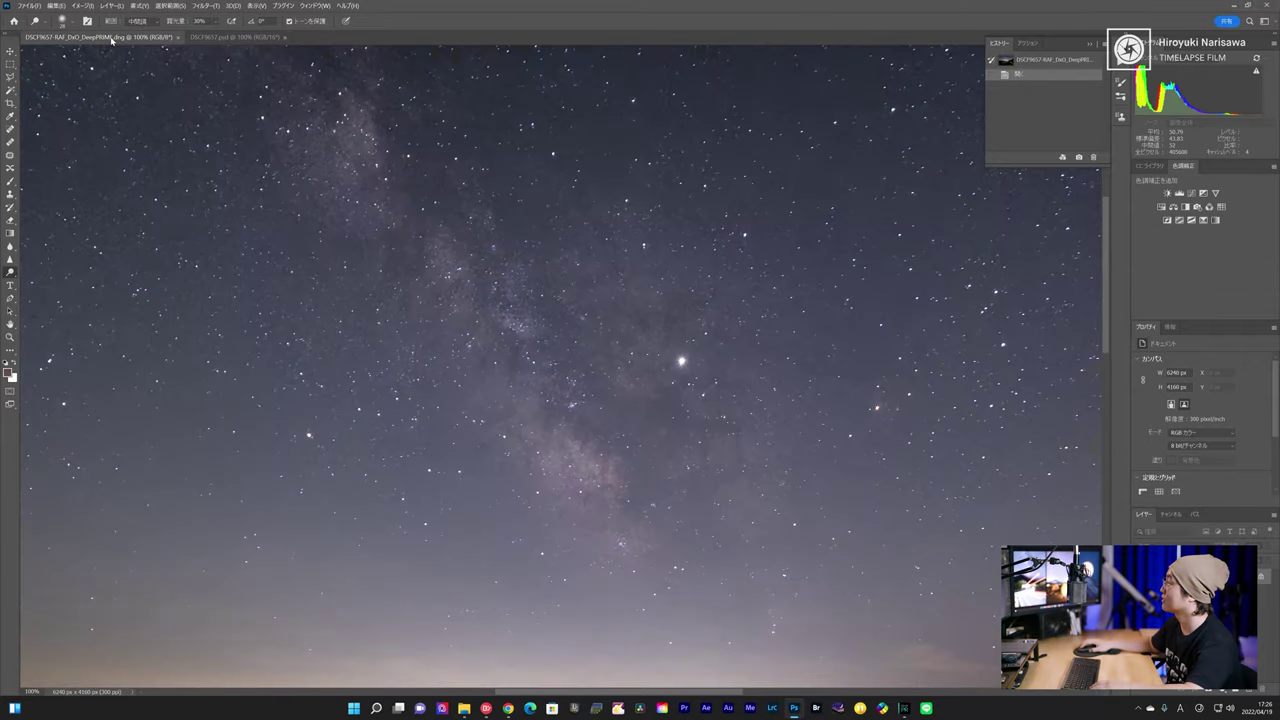
pyautogui.scroll(-1, 356, 157)
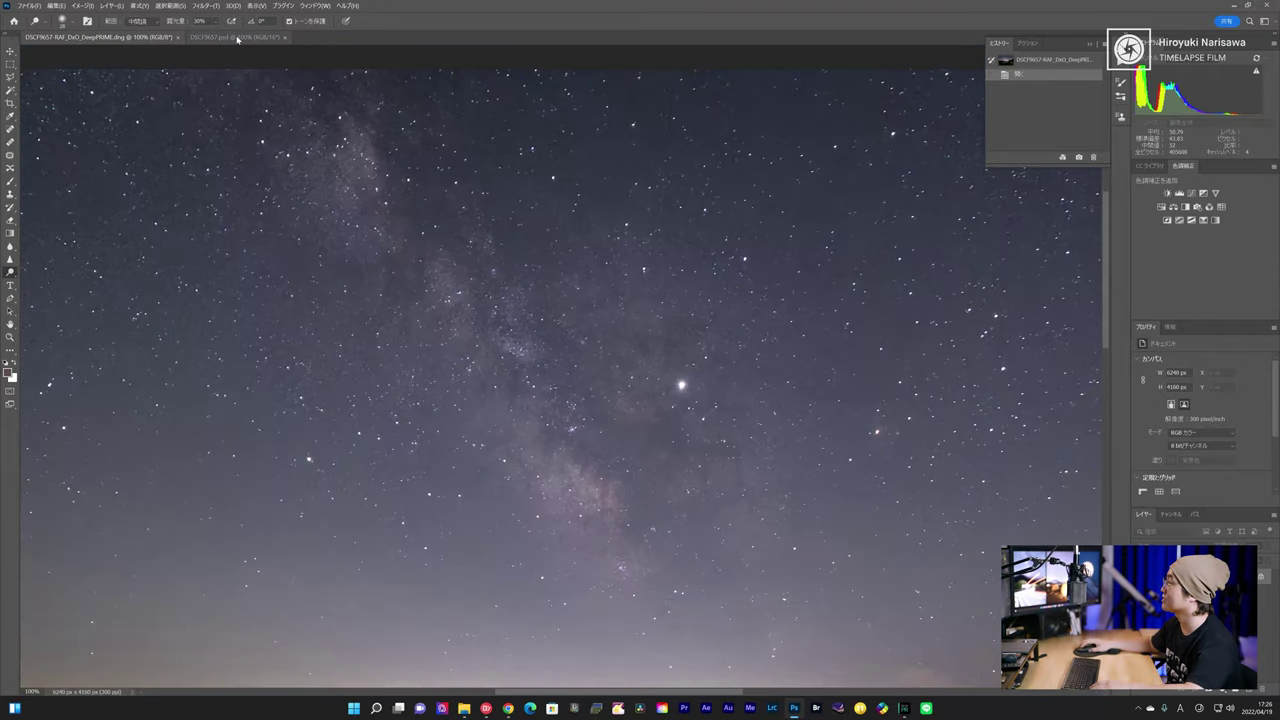
pyautogui.click(237, 38)
pyautogui.click(97, 37)
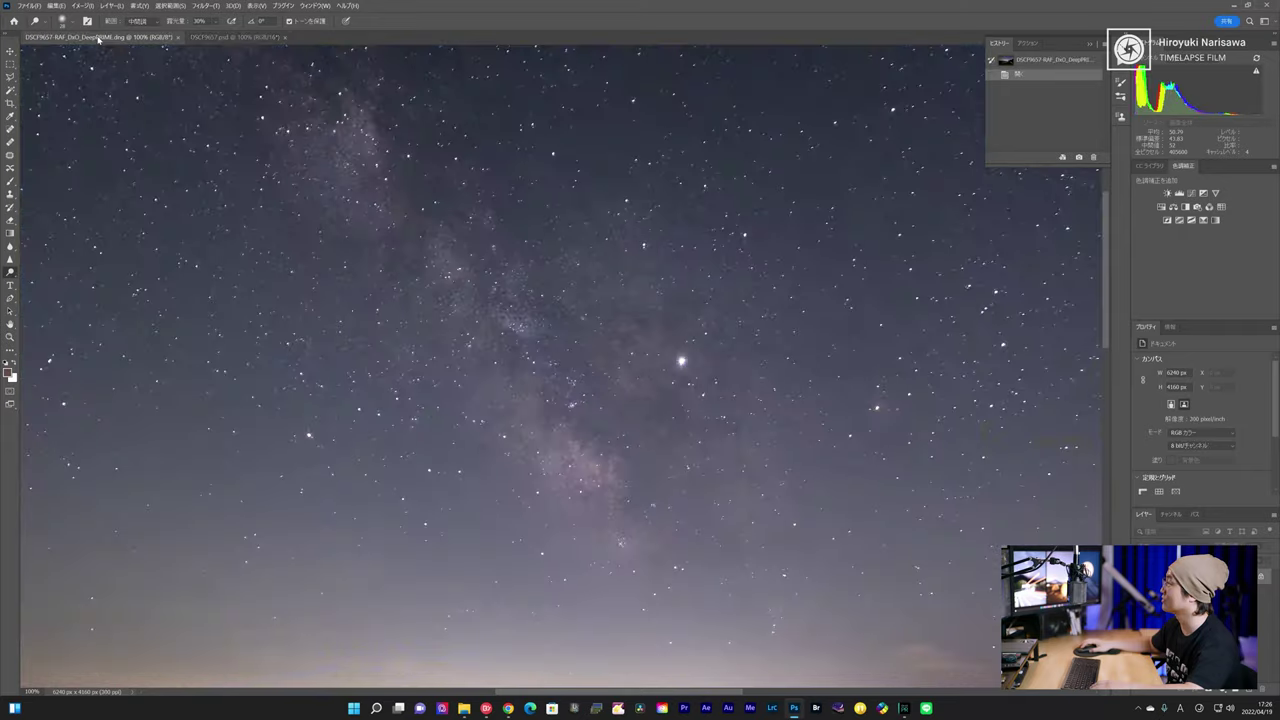
pyautogui.click(249, 38)
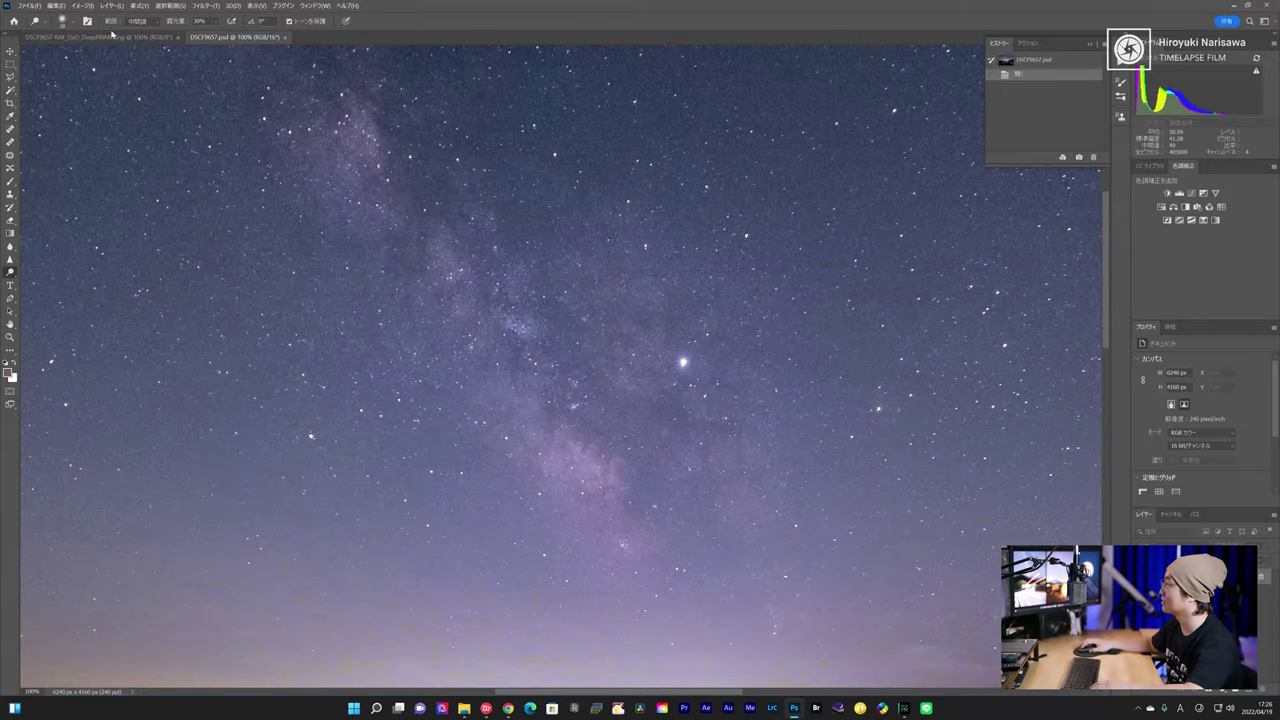
pyautogui.click(105, 38)
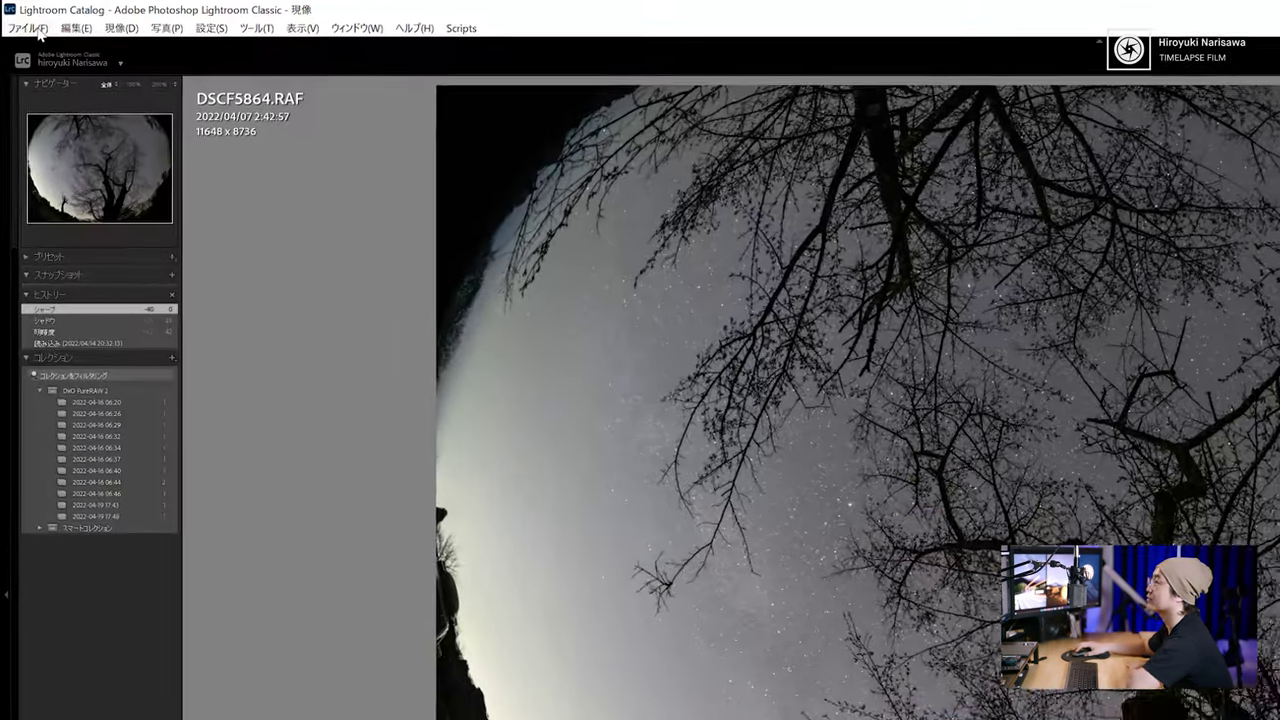
# Open the metadata settings of the Lightroom Classic catalog and switch automatic writing of changes to XMP off and back on.
pyautogui.click(20, 20)
pyautogui.moveTo(56, 20)
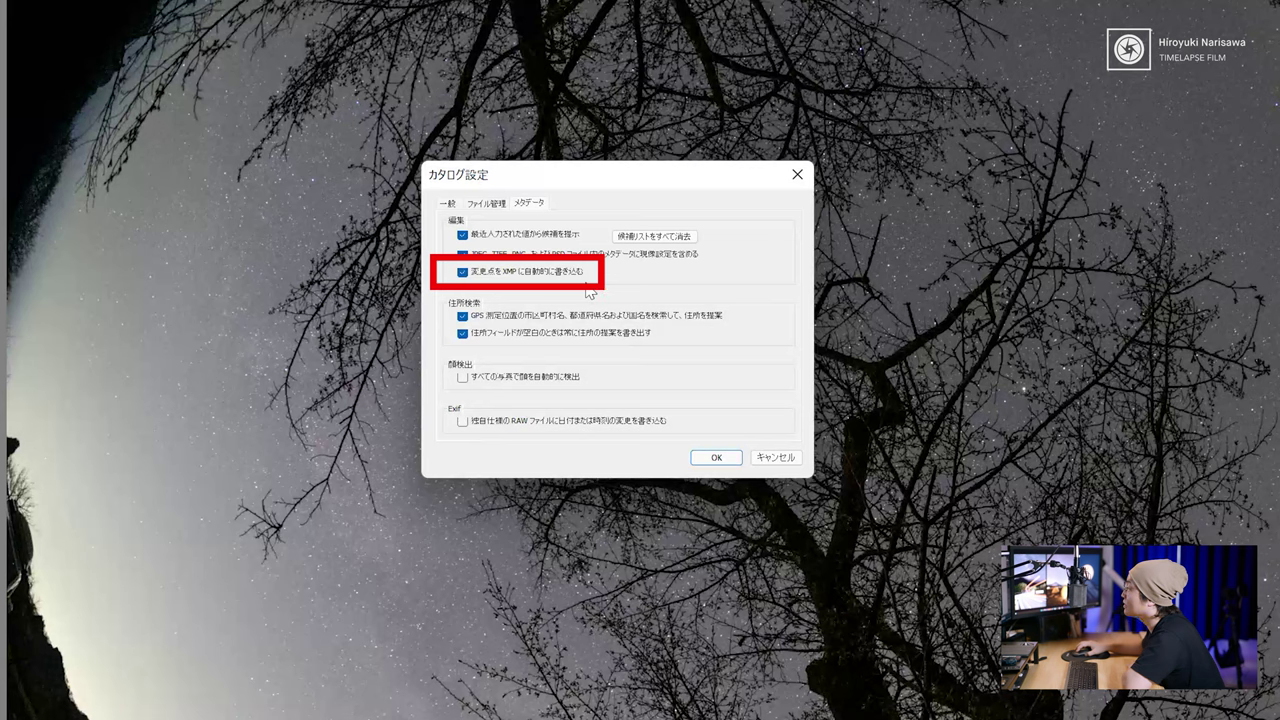
pyautogui.click(462, 271)
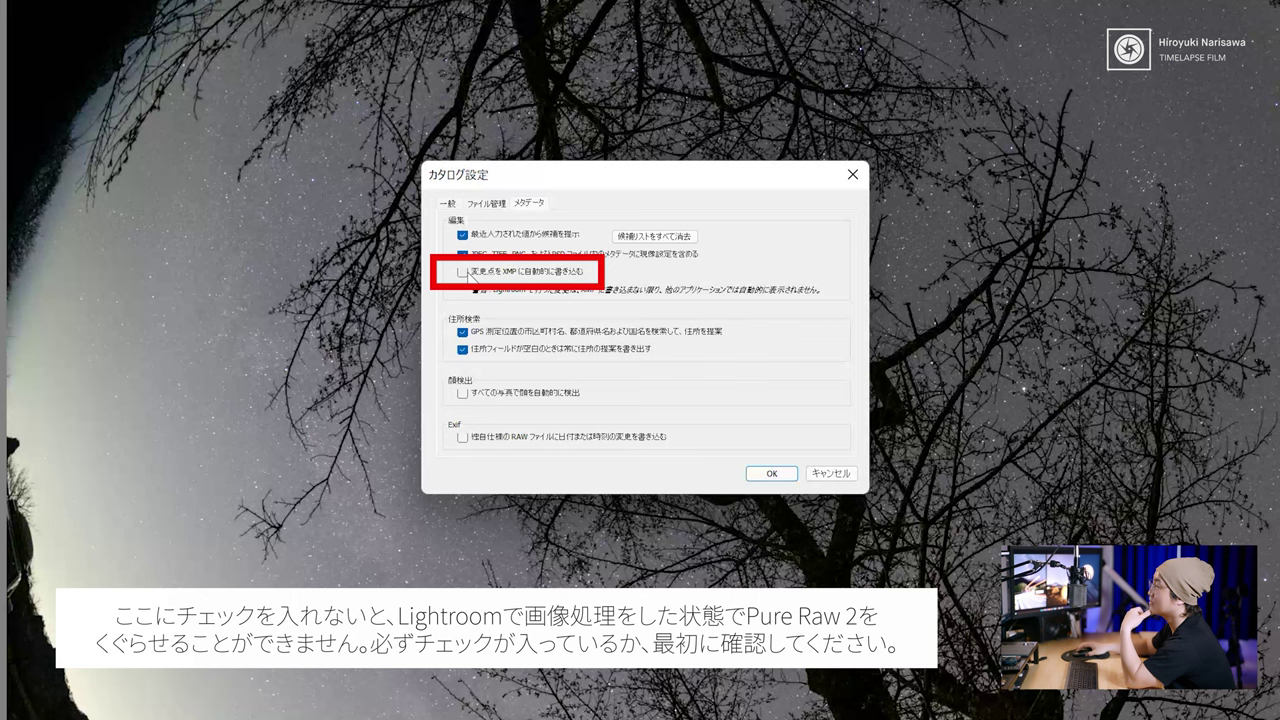
pyautogui.click(469, 276)
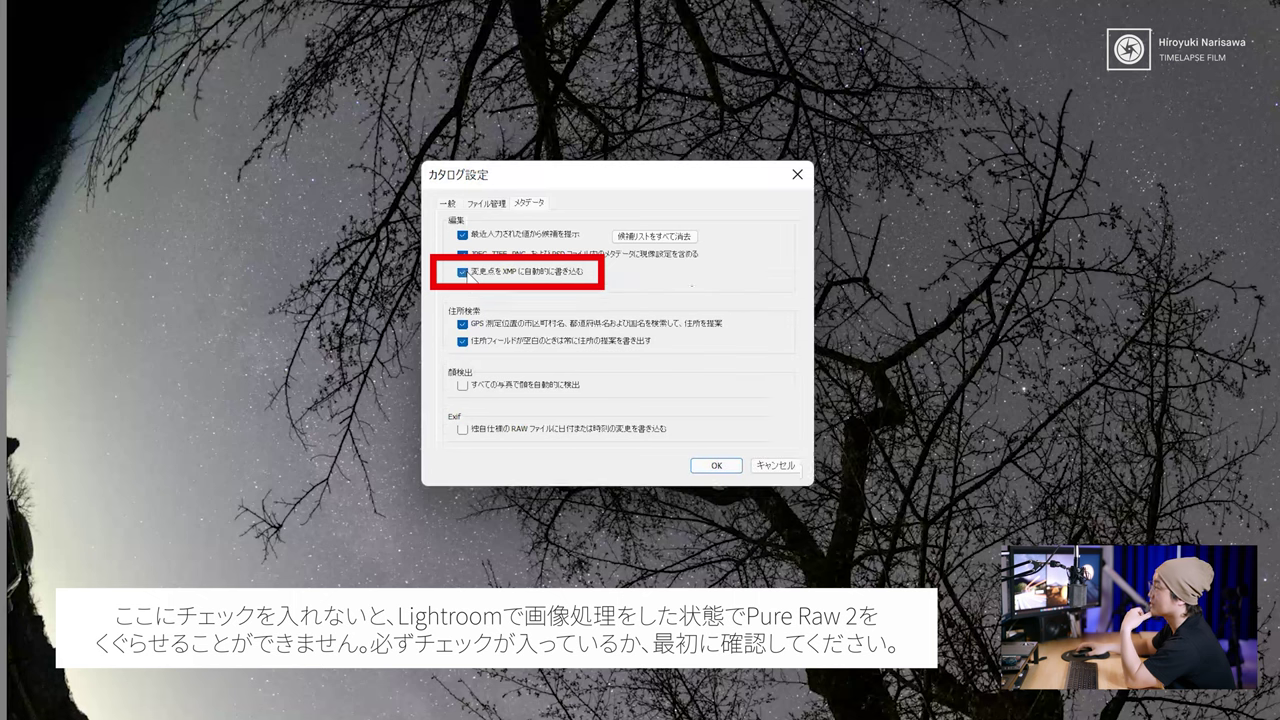
# Confirm the catalog settings and examine DSCF9657.RAF close up, from the starry sky down to the grassy banks and rice paddies.
pyautogui.click(710, 459)
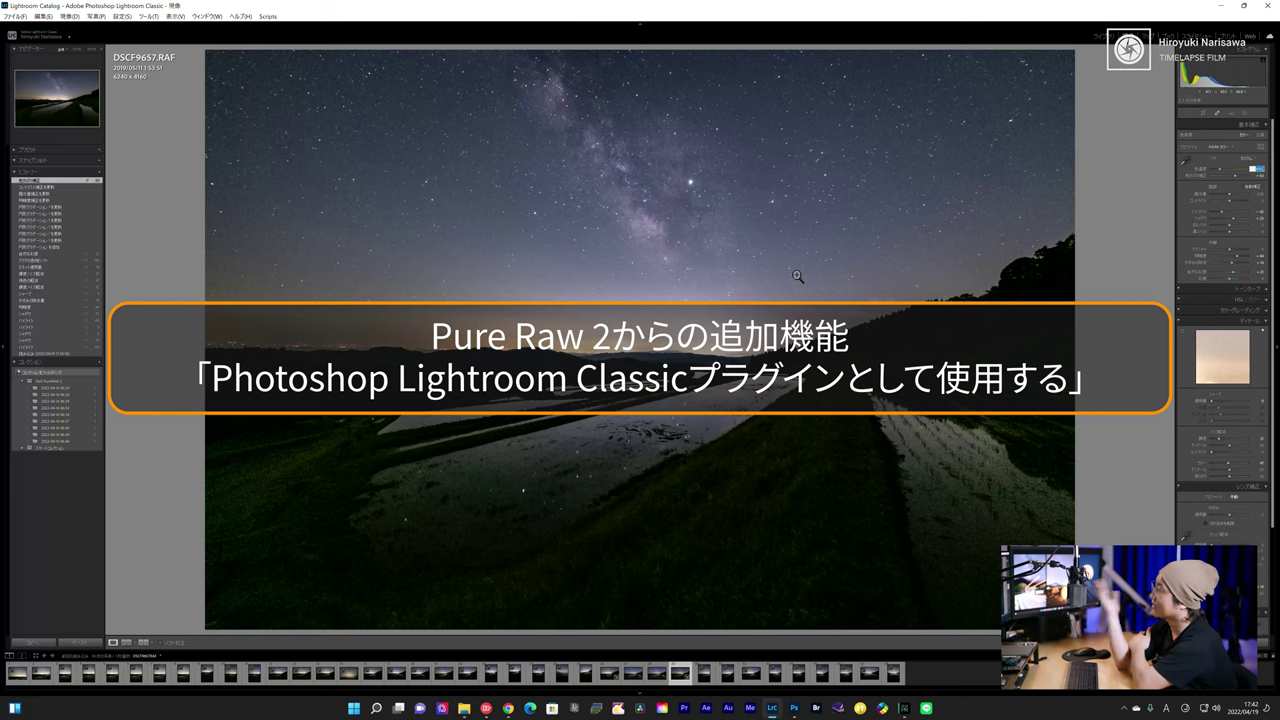
pyautogui.click(798, 426)
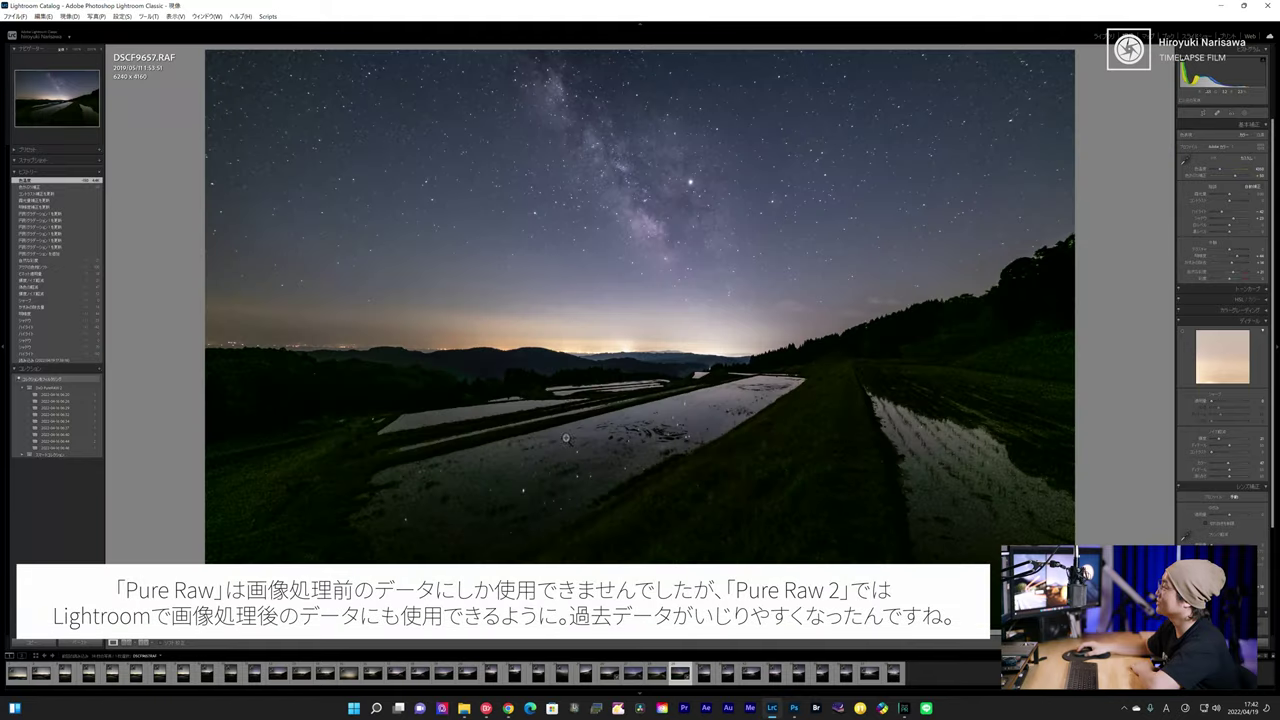
pyautogui.click(561, 202)
pyautogui.click(524, 206)
pyautogui.click(329, 126)
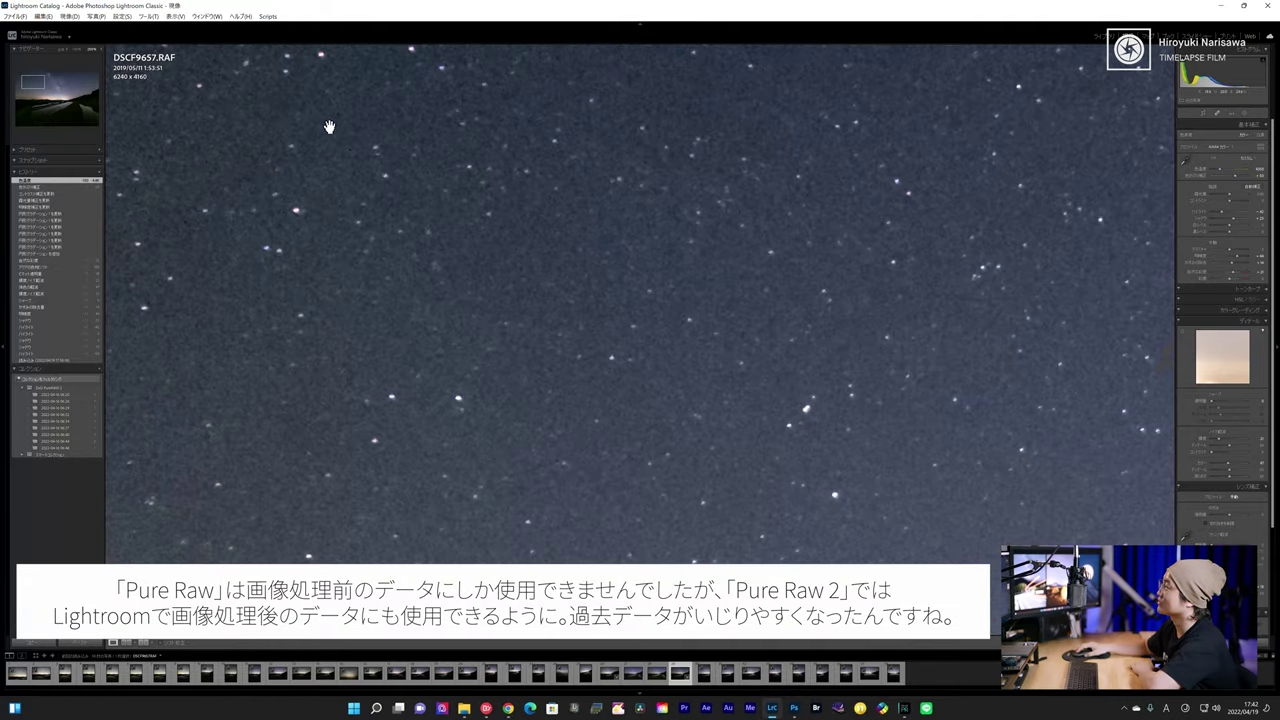
pyautogui.click(329, 126)
pyautogui.click(251, 480)
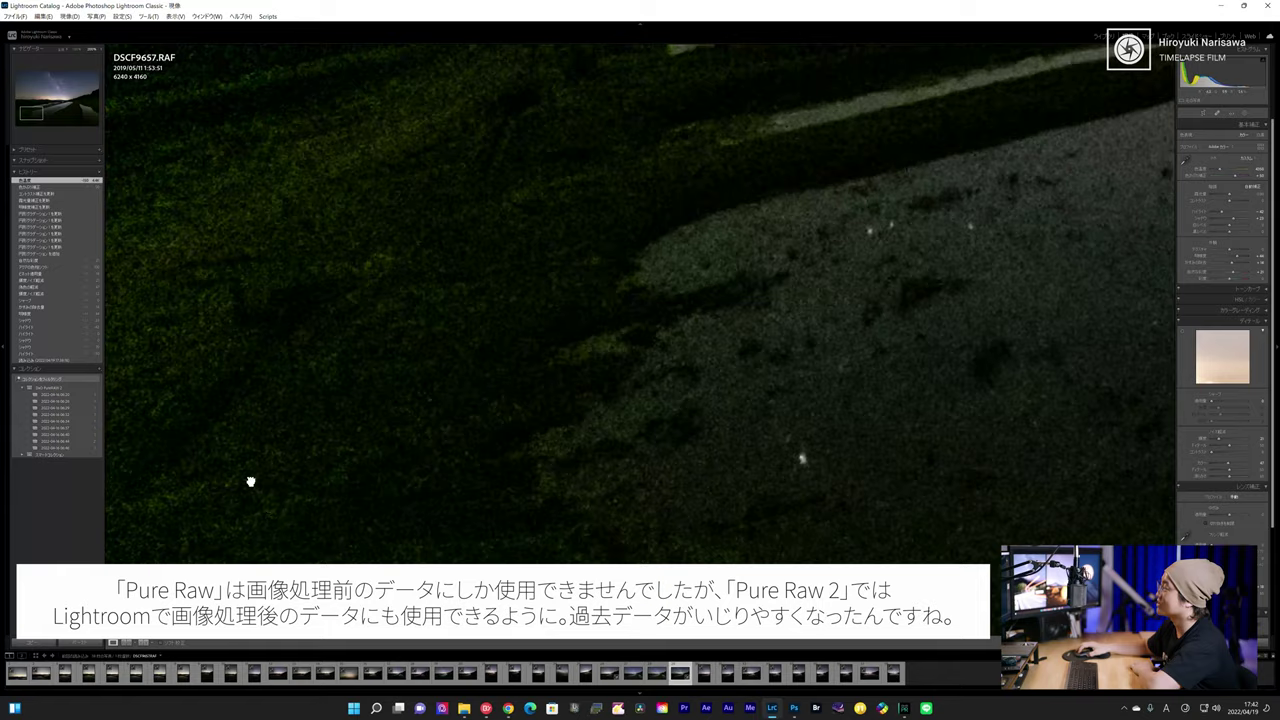
pyautogui.moveTo(251, 480); pyautogui.dragTo(427, 520)
pyautogui.moveTo(371, 437); pyautogui.dragTo(494, 433)
pyautogui.click(494, 433)
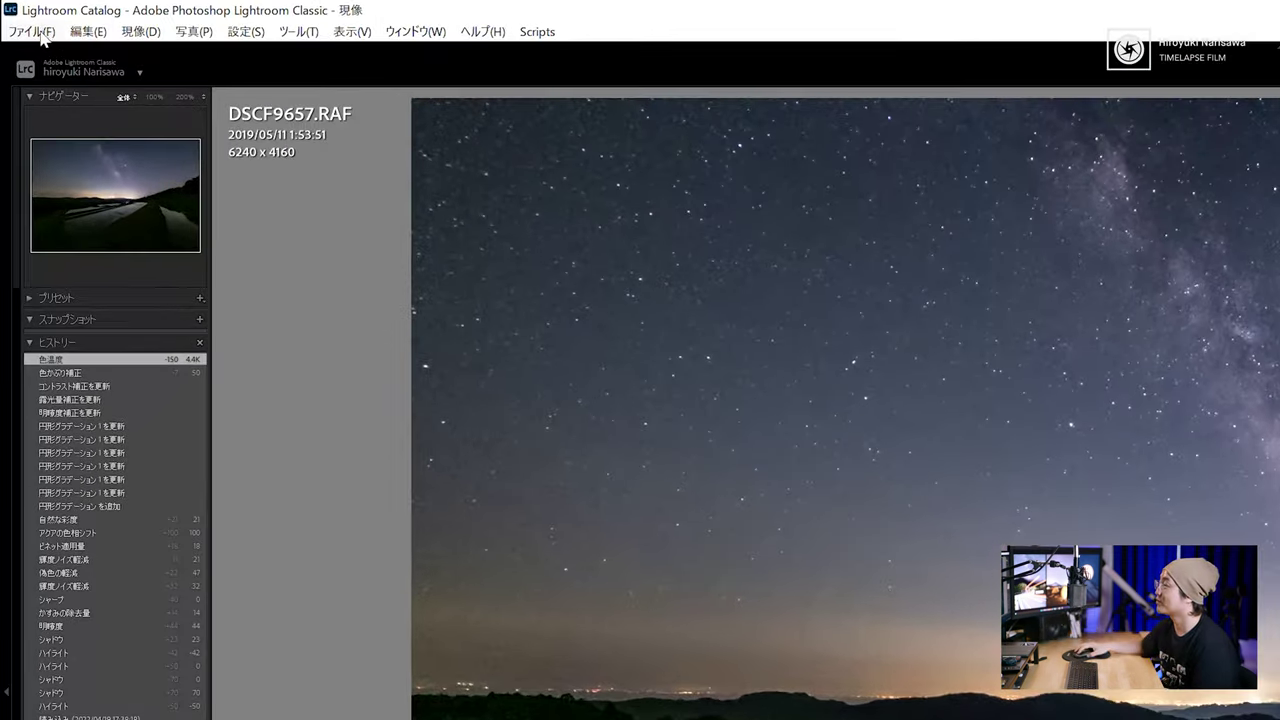
# Send DSCF9657.RAF to the DxO PureRAW 2 plug-in using the Fujifilm X-T3 + FUJINON XF 8-16mm F2.8 R LM WR optics module.
pyautogui.click(38, 32)
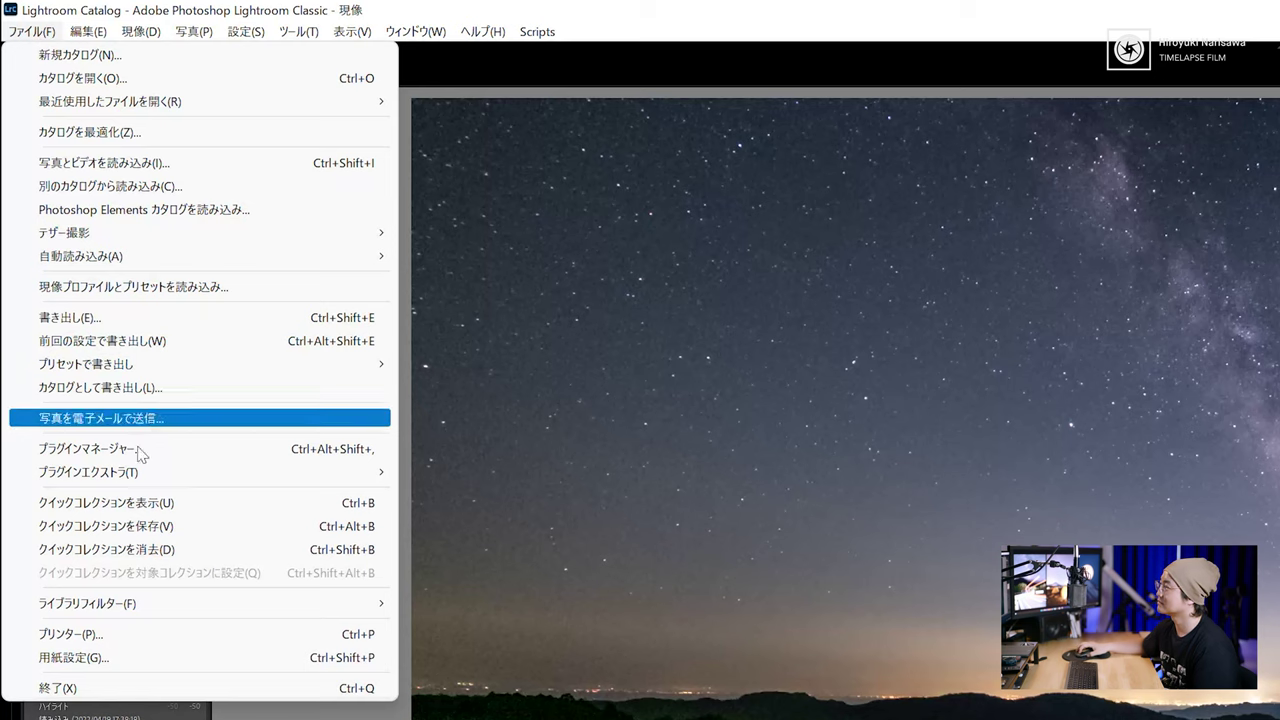
pyautogui.moveTo(138, 474)
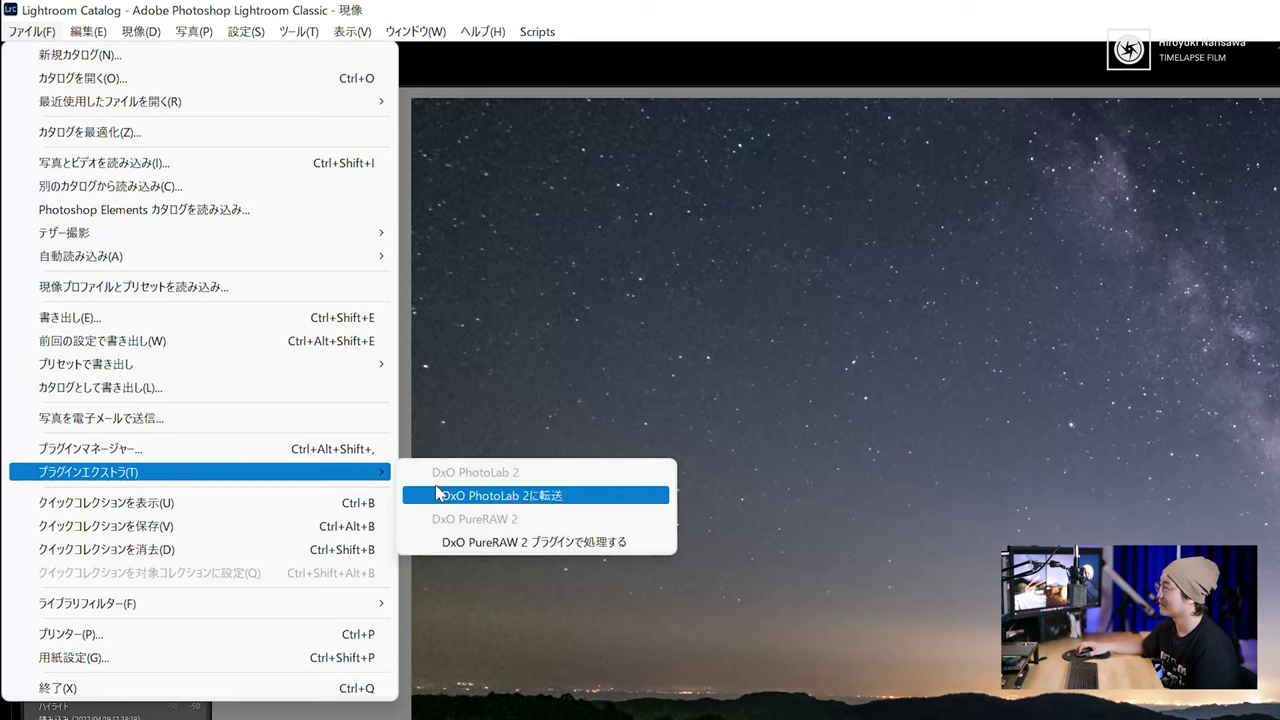
pyautogui.click(587, 545)
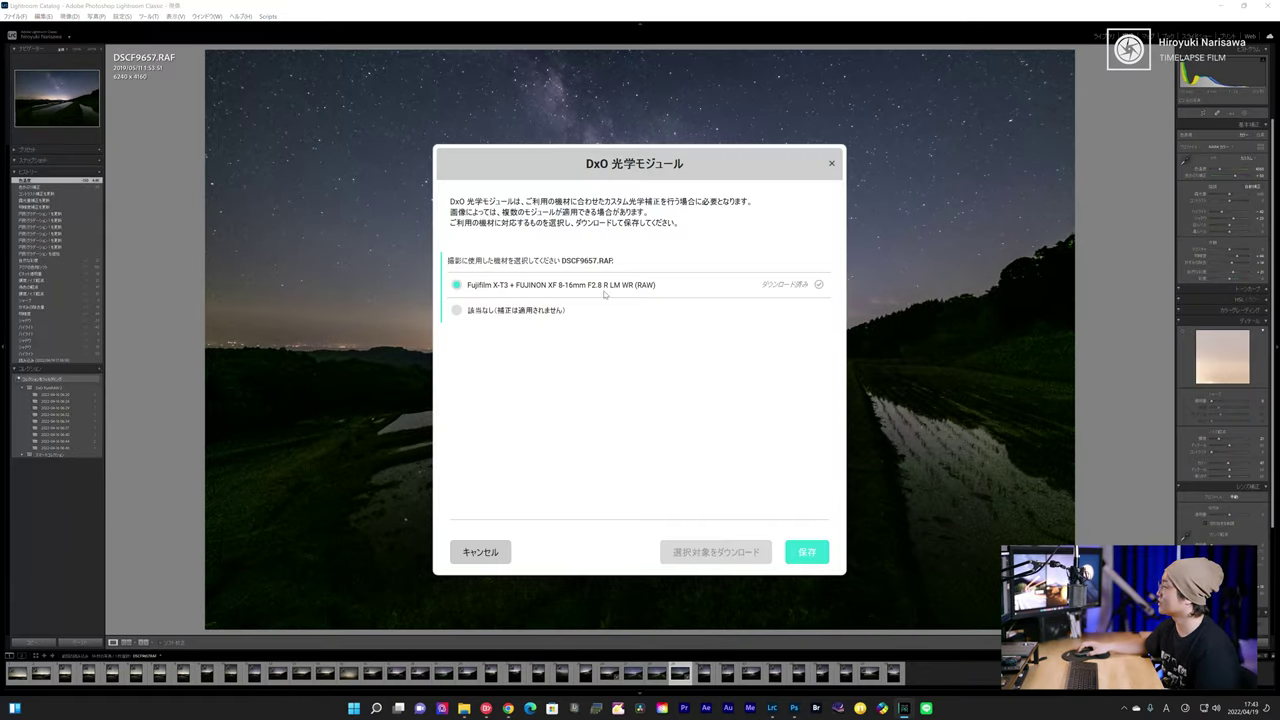
pyautogui.click(807, 552)
# Review the optical correction options and process DSCF9657.RAF with DeepPRIME as a DNG in the original folder's DxO subfolder.
pyautogui.scroll(-2, 644, 326)
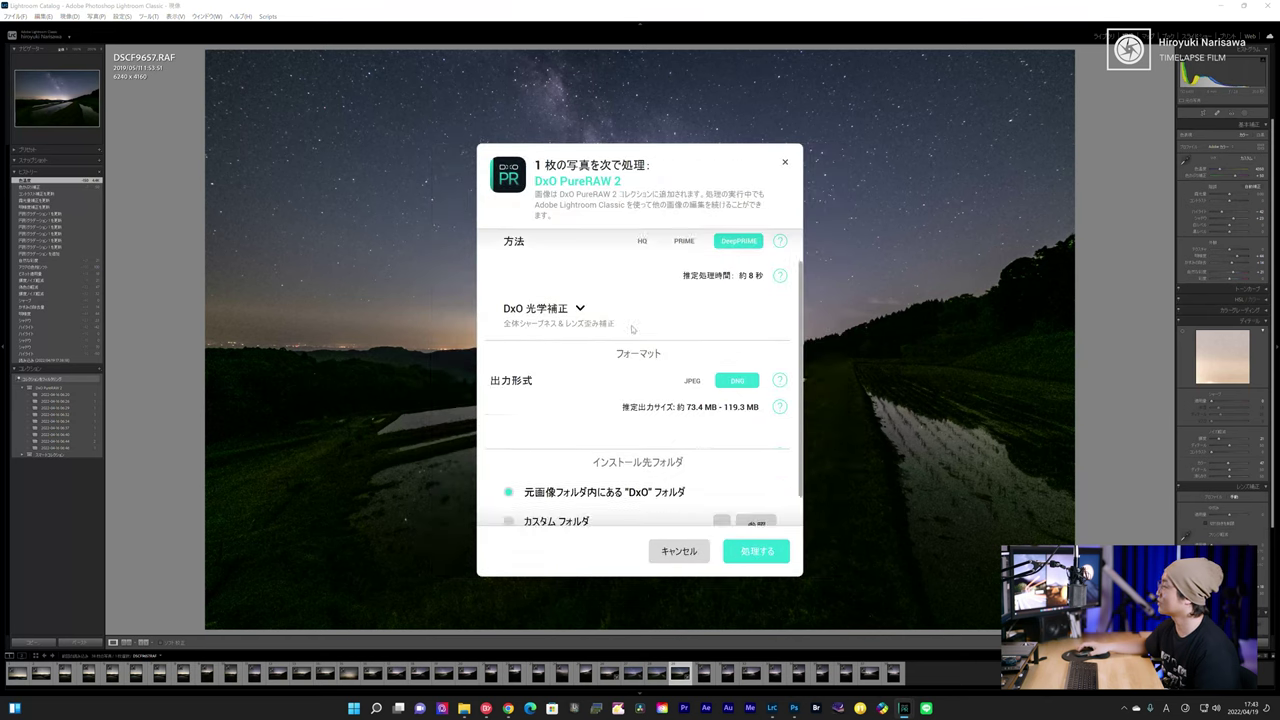
pyautogui.click(580, 274)
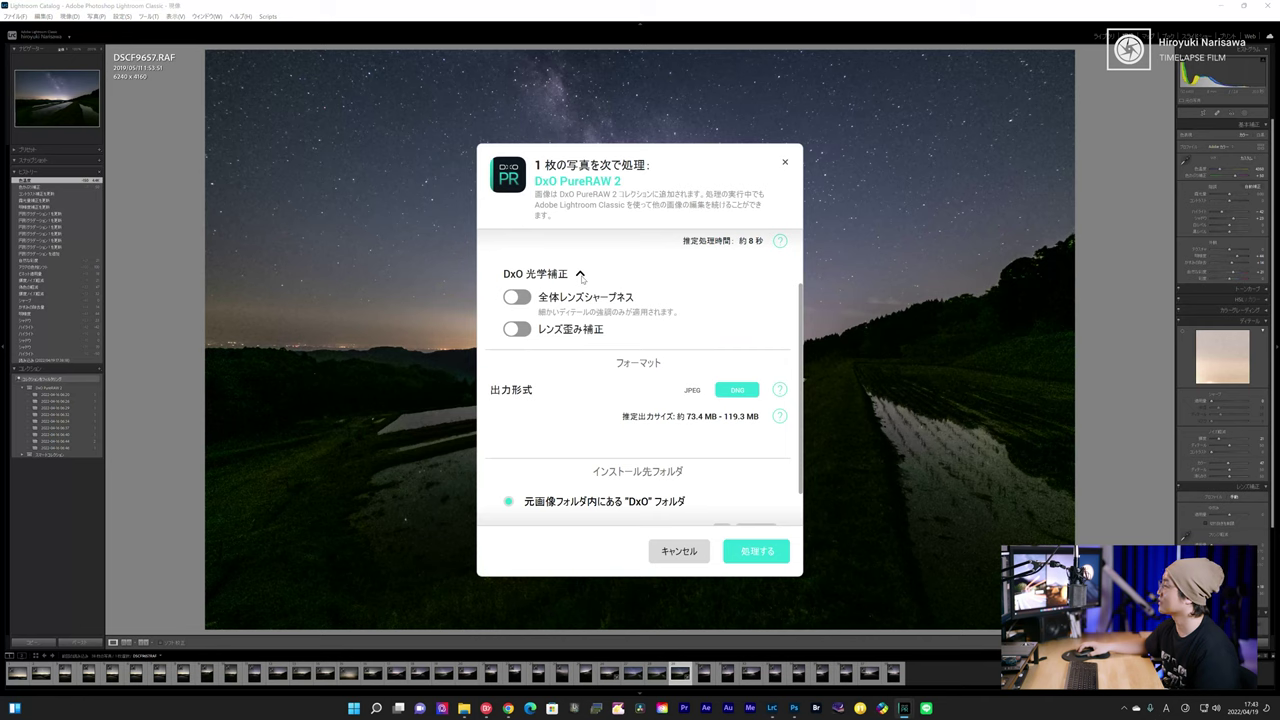
pyautogui.scroll(2, 656, 343)
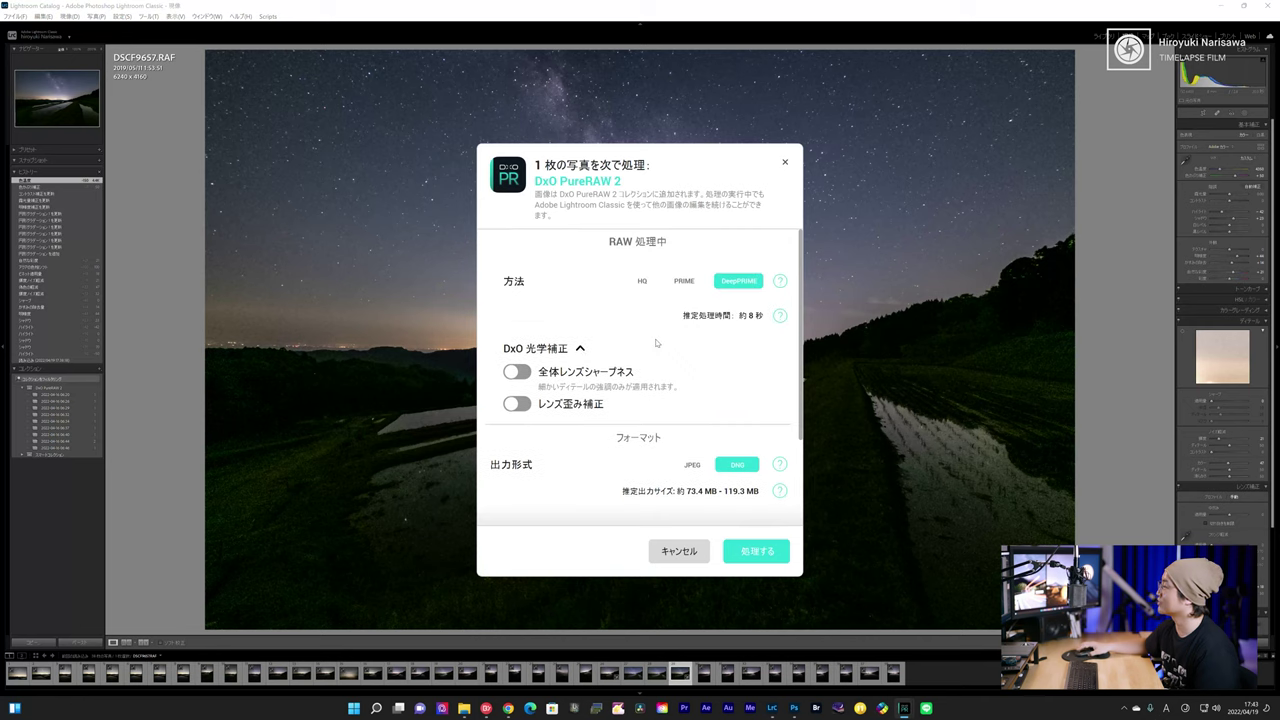
pyautogui.scroll(-3, 652, 342)
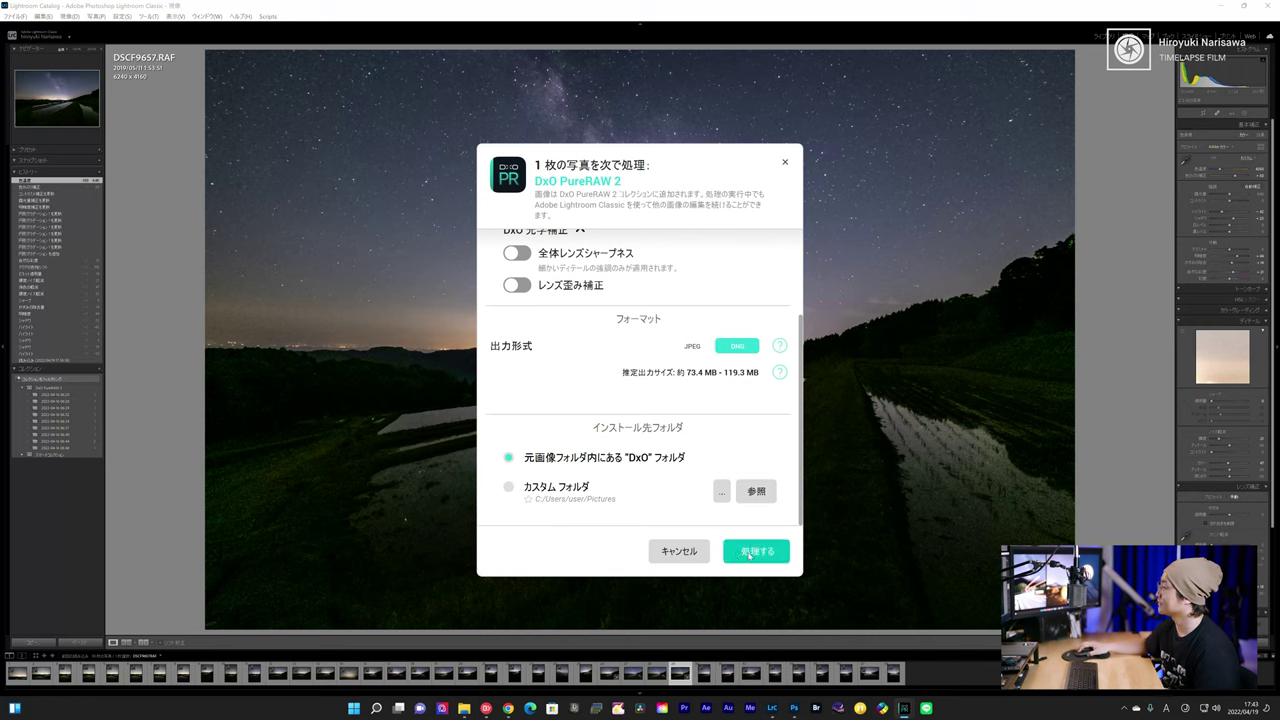
pyautogui.click(751, 553)
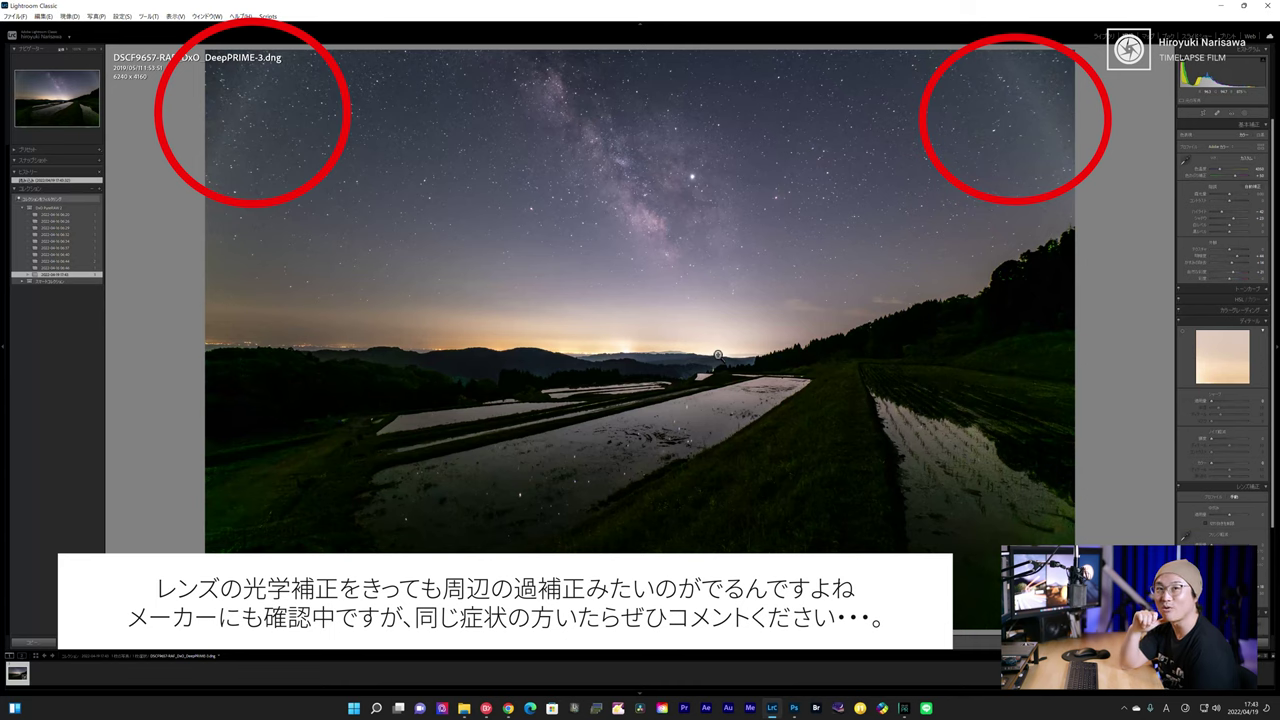
# Return to the night-sky RAW folder in the Library and export DSCF9660.RAF with the Process with DxO PureRAW 2 preset.
pyautogui.press('e')
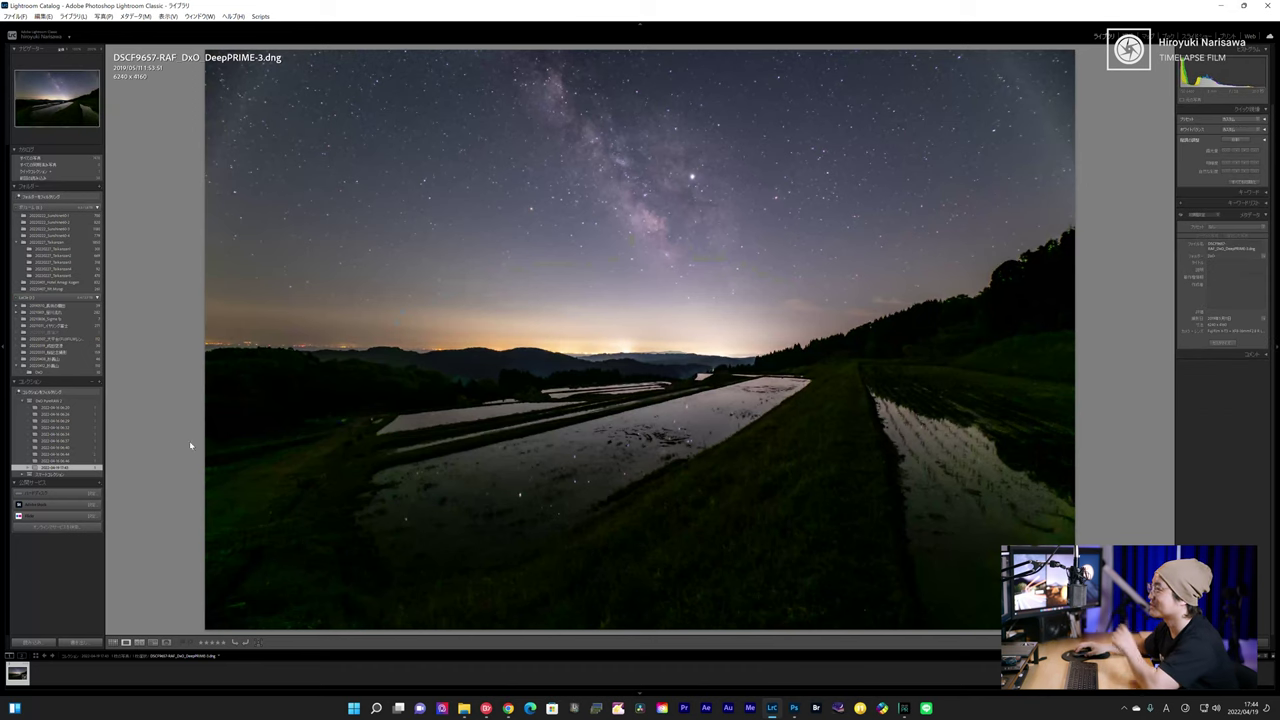
pyautogui.click(50, 305)
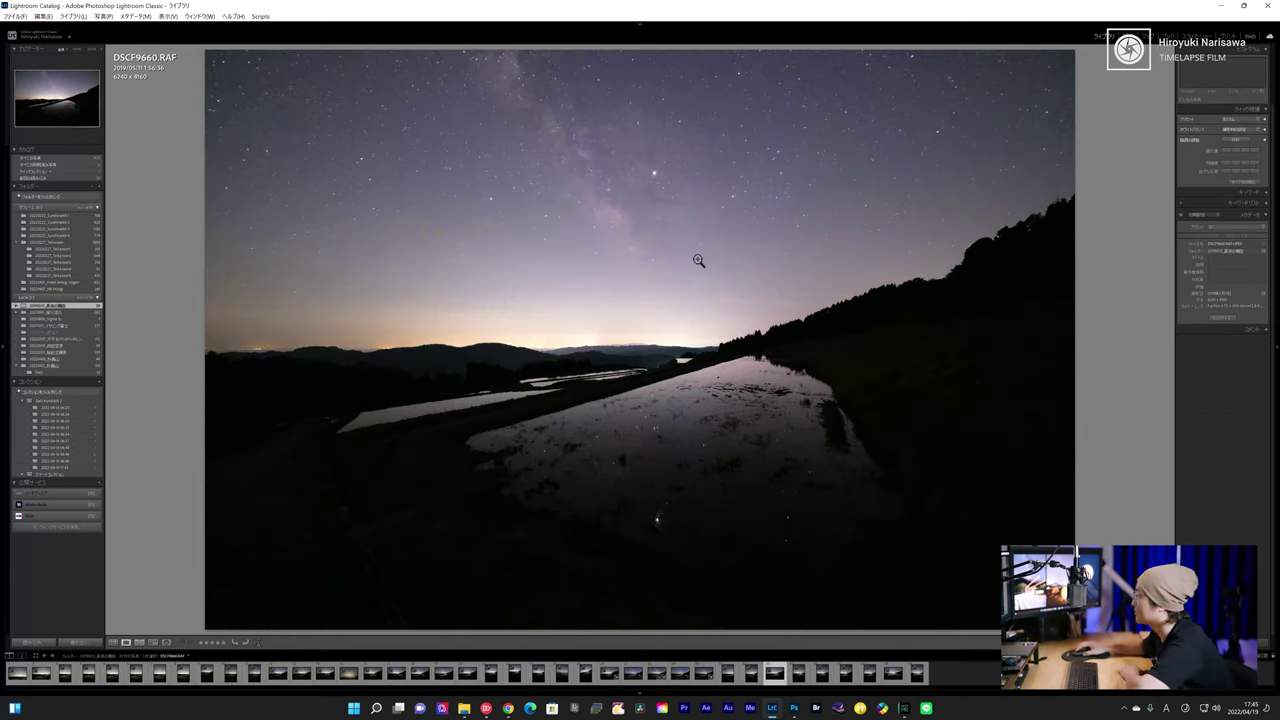
pyautogui.rightClick(773, 678)
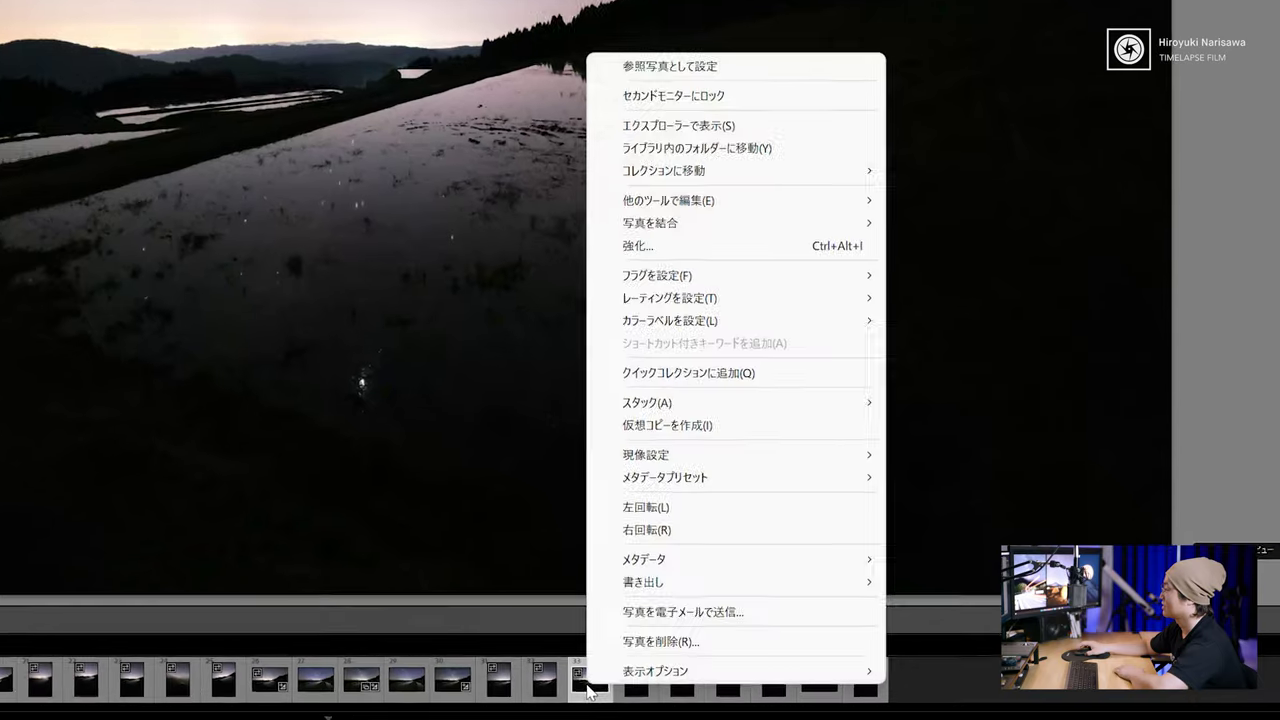
pyautogui.moveTo(788, 625)
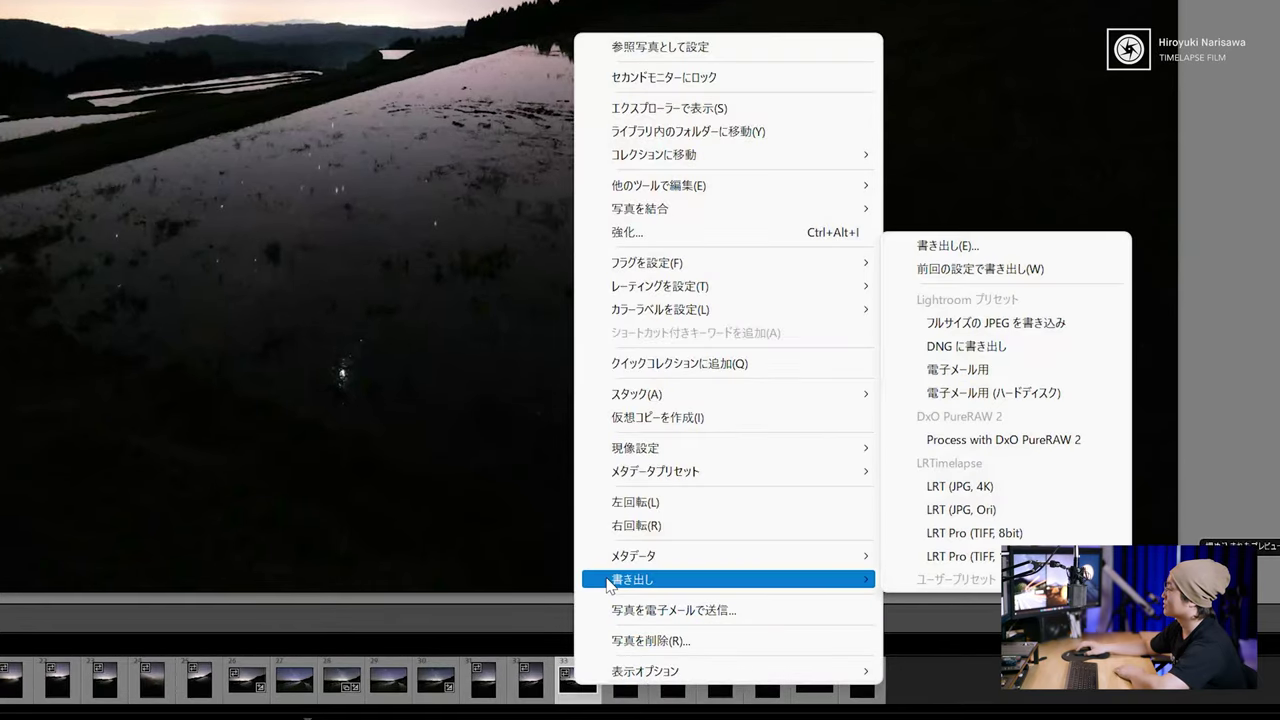
pyautogui.click(967, 441)
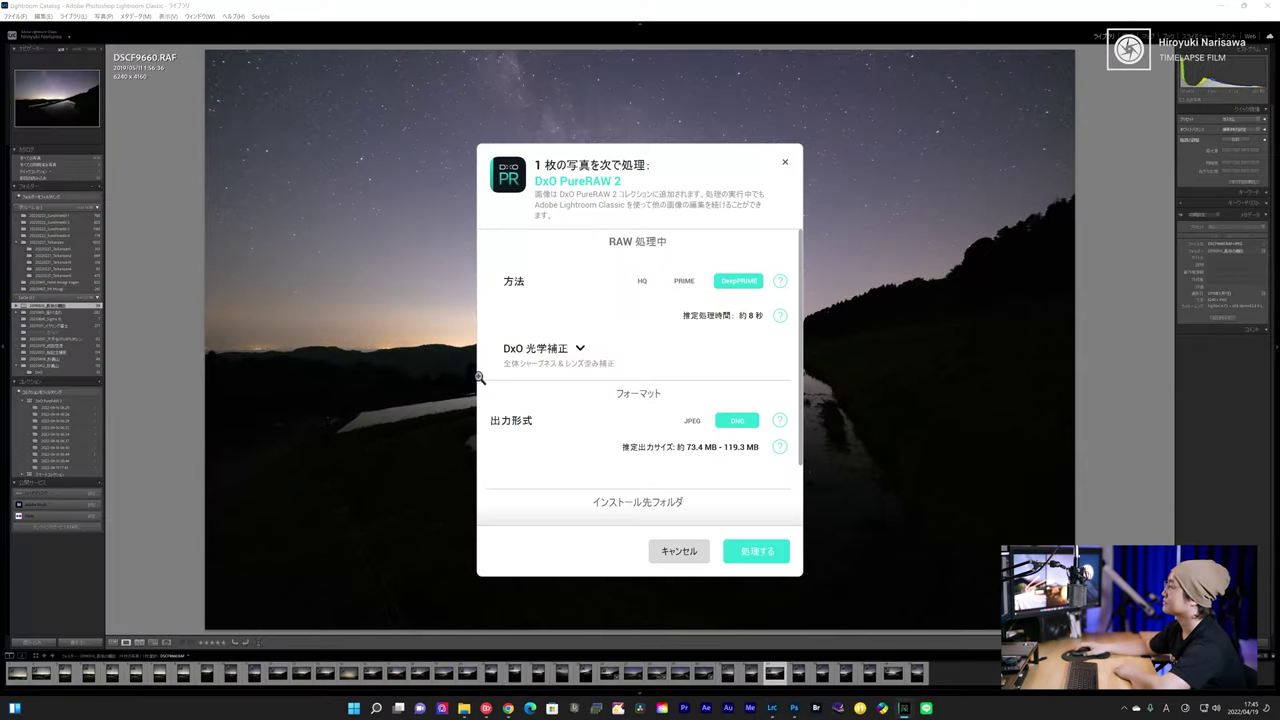
# Set the PureRAW 2 output format for DSCF9660.RAF to JPEG with quality 100.
pyautogui.scroll(-1, 600, 385)
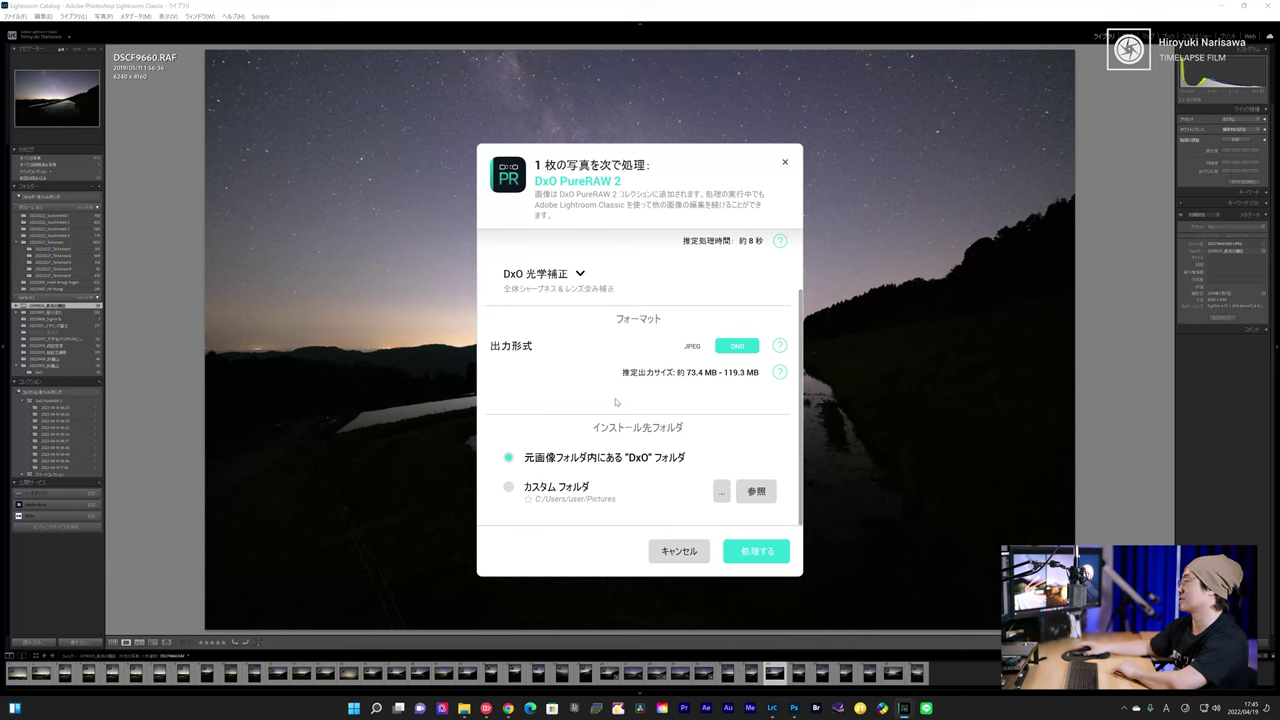
pyautogui.click(697, 347)
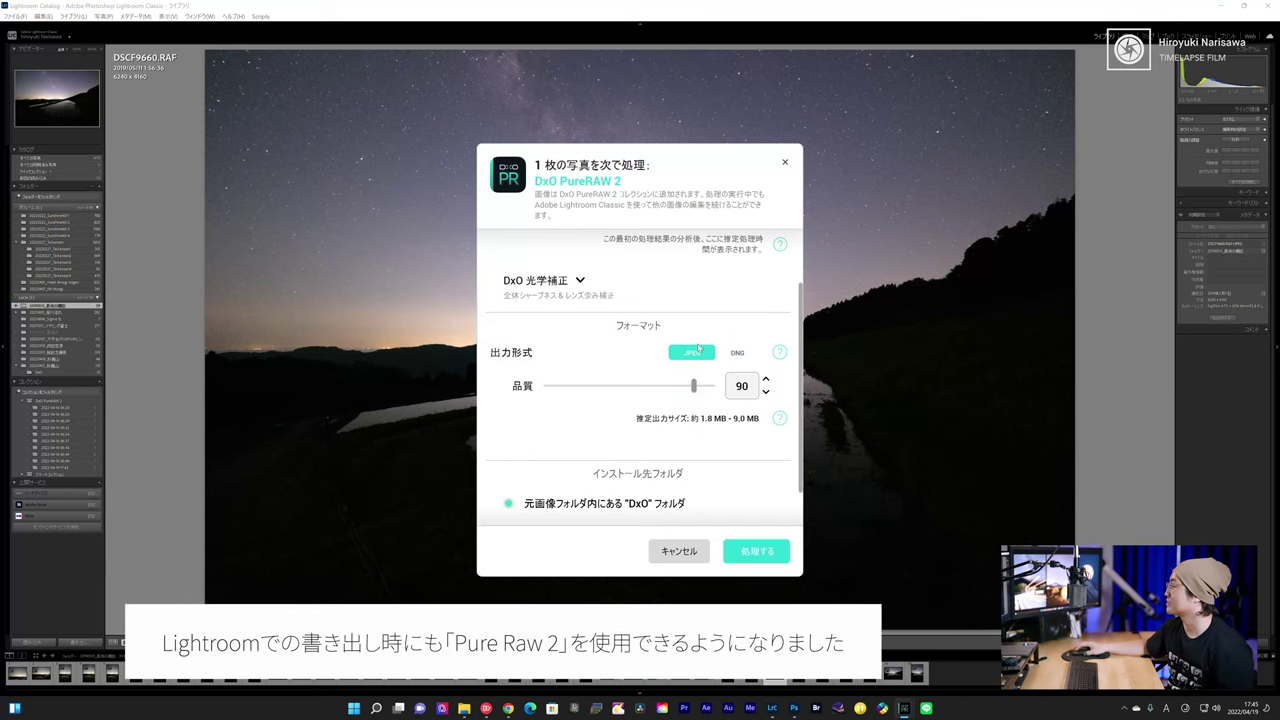
pyautogui.moveTo(694, 386); pyautogui.dragTo(714, 386)
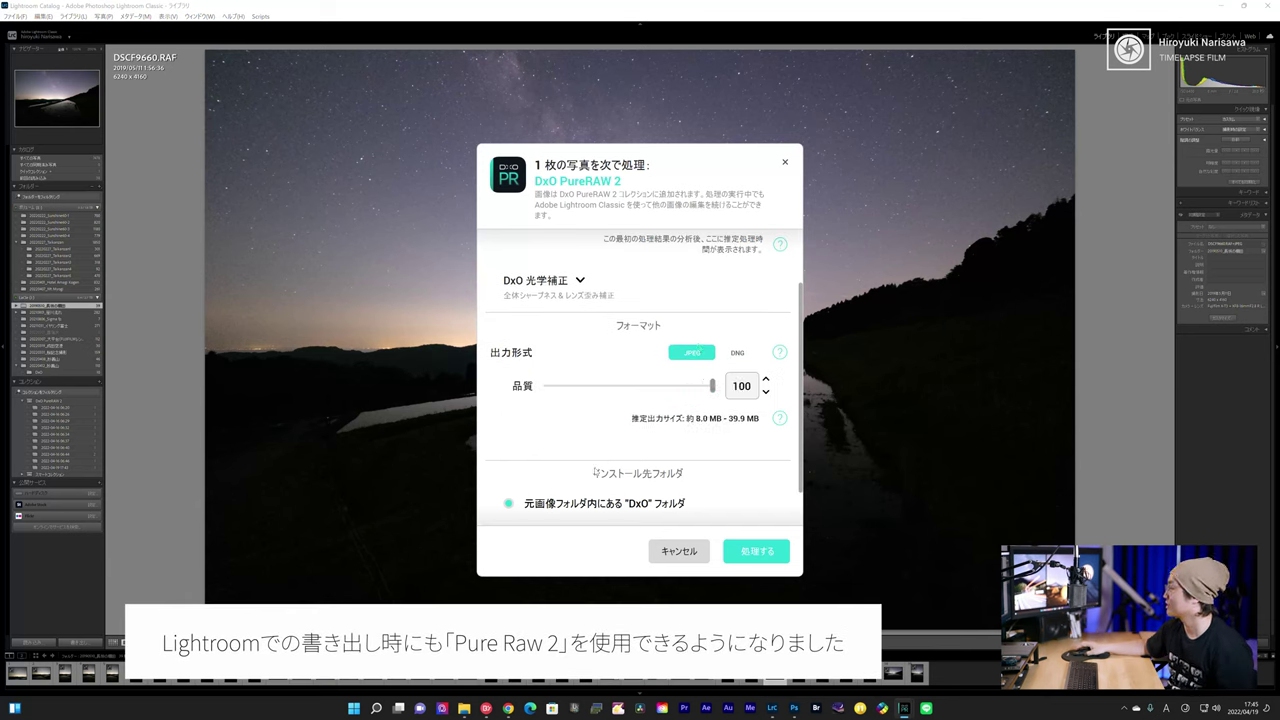
pyautogui.scroll(-1, 499, 463)
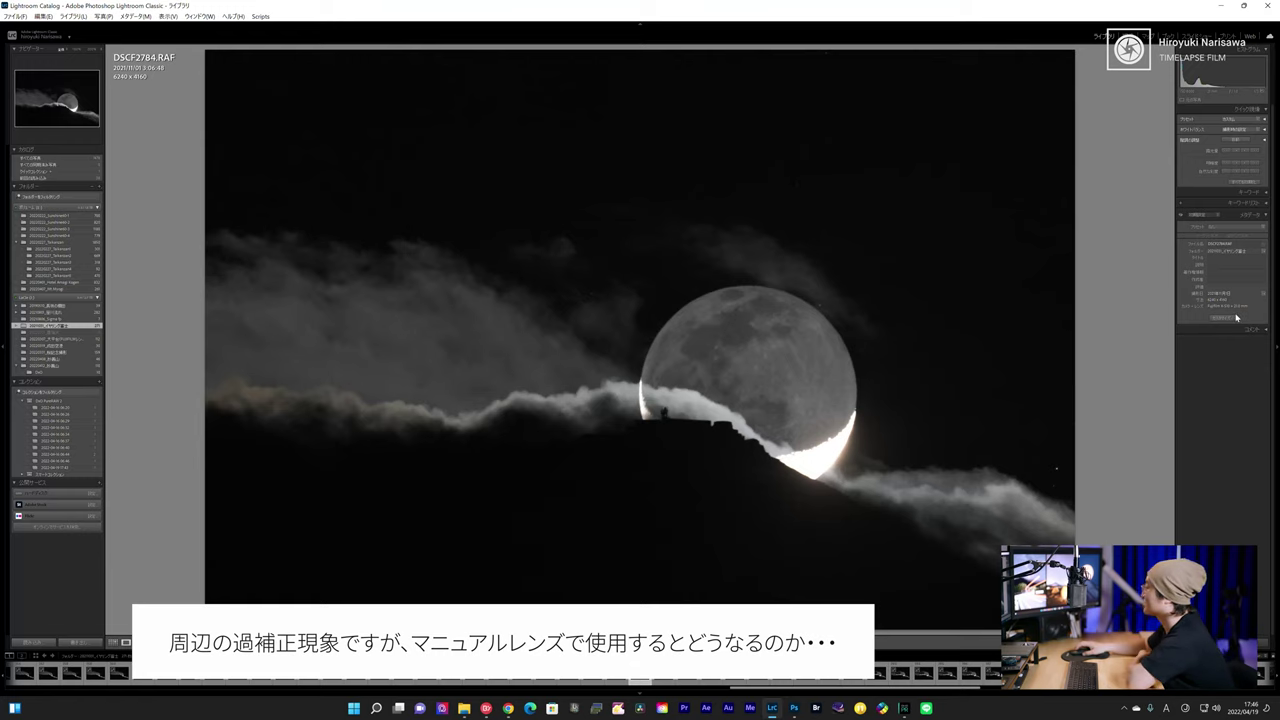
# Examine the moon photo DSCF2784.RAF close up, checking the dark sky, the cloud edges and the ridge for noise.
pyautogui.click(737, 353)
pyautogui.moveTo(486, 223); pyautogui.dragTo(591, 560)
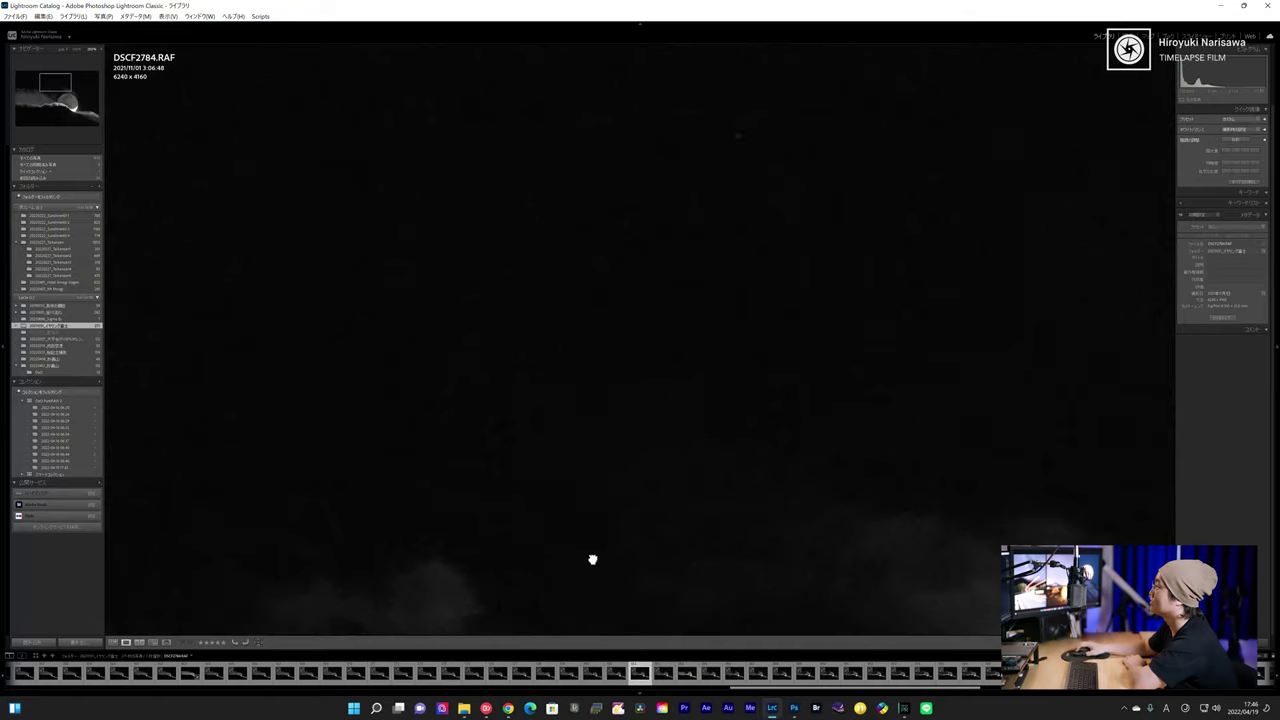
pyautogui.click(608, 500)
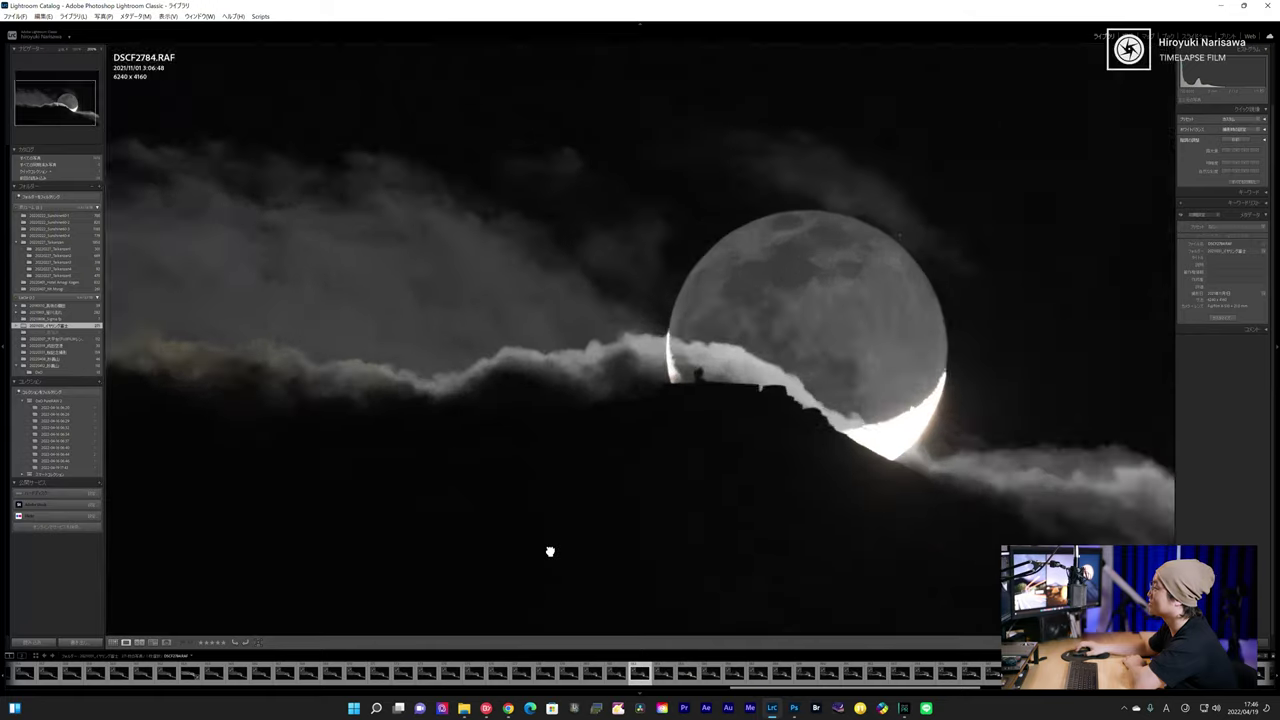
pyautogui.click(551, 551)
pyautogui.moveTo(503, 500); pyautogui.dragTo(709, 466)
pyautogui.moveTo(409, 440); pyautogui.dragTo(551, 457)
pyautogui.moveTo(474, 337); pyautogui.dragTo(470, 528)
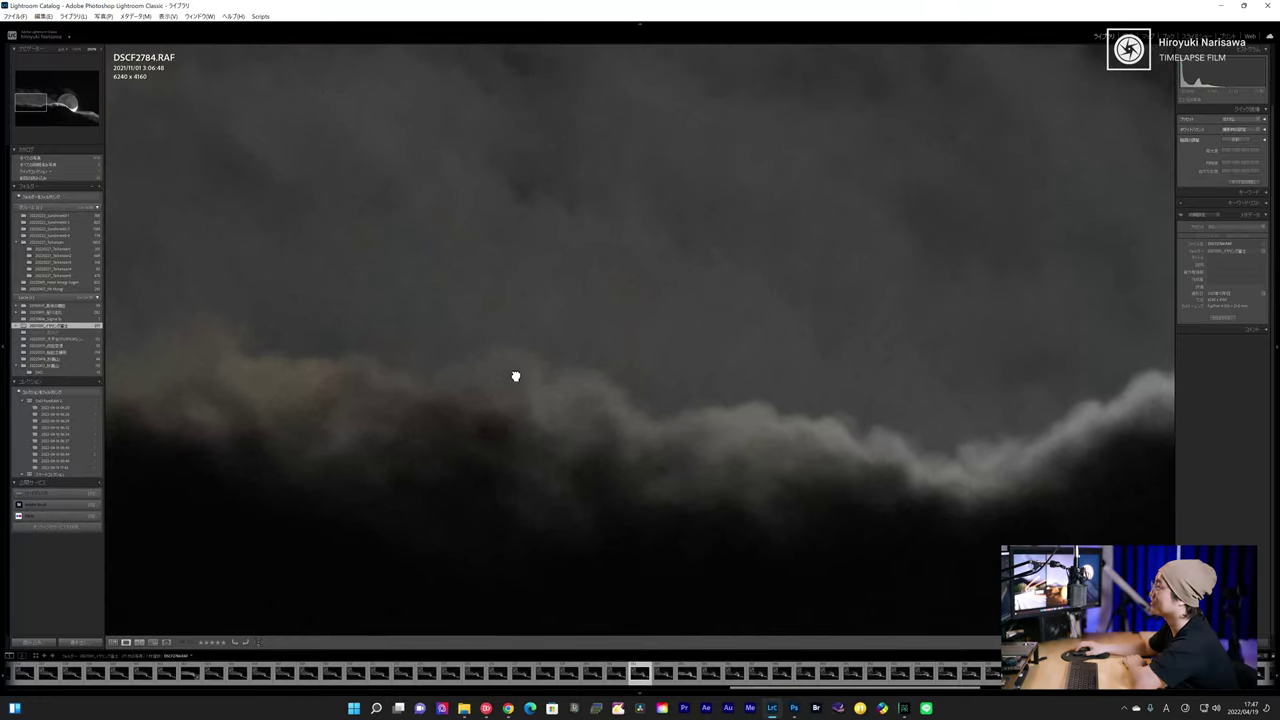
pyautogui.moveTo(514, 374); pyautogui.dragTo(795, 283)
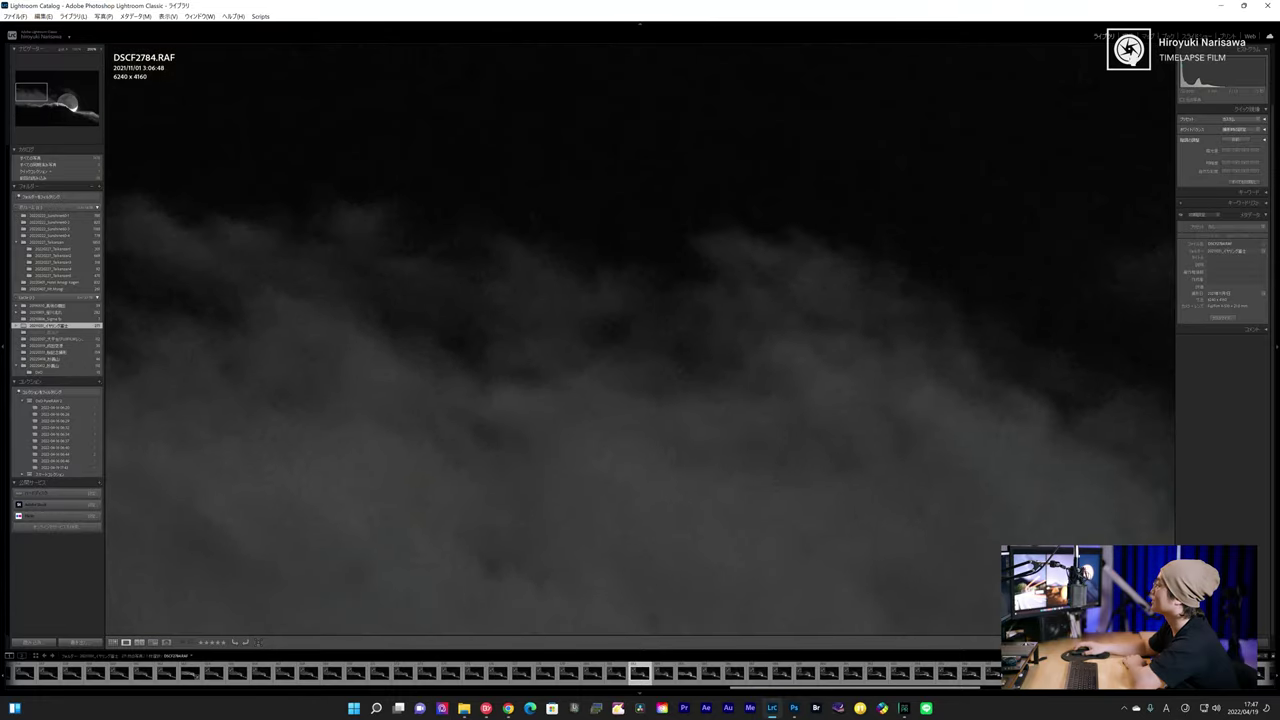
# Develop DSCF2784.RAF by raising clarity, exposure and shadows and lowering the highlights.
pyautogui.press('d')
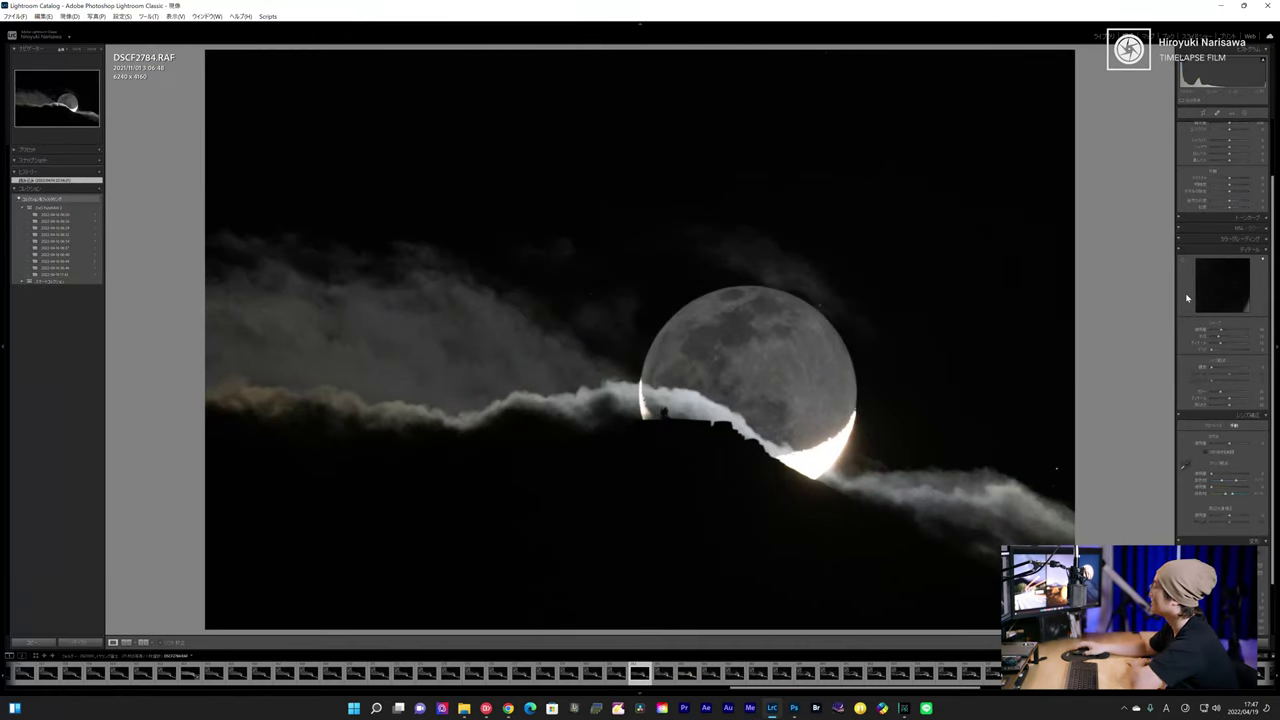
pyautogui.scroll(2, 1186, 298)
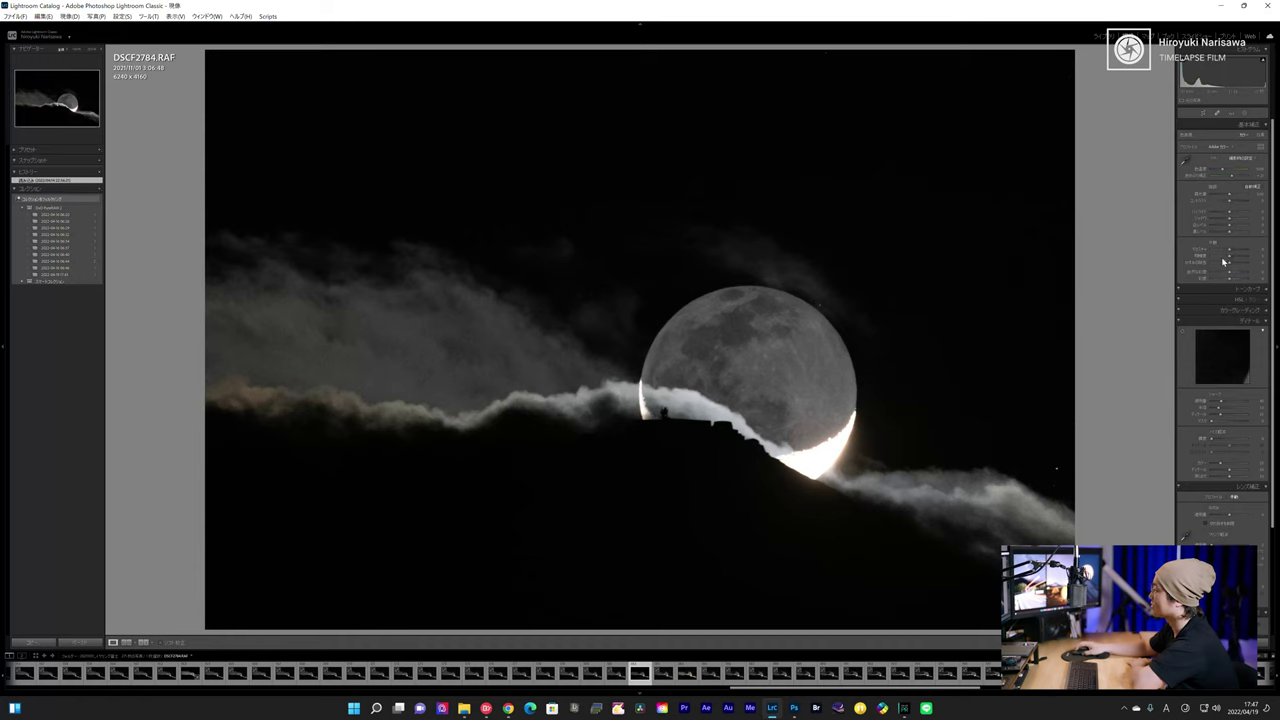
pyautogui.moveTo(1231, 260); pyautogui.dragTo(1234, 260)
pyautogui.click(1232, 196)
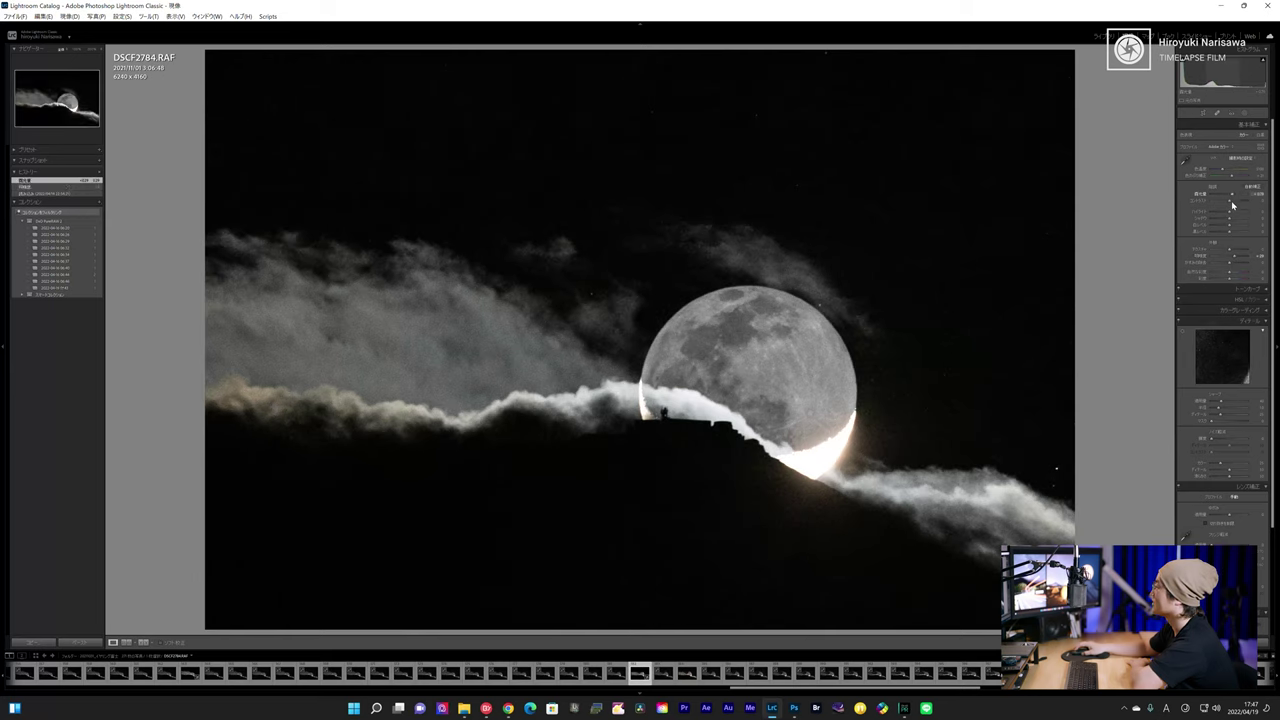
pyautogui.moveTo(1231, 214); pyautogui.dragTo(1231, 221)
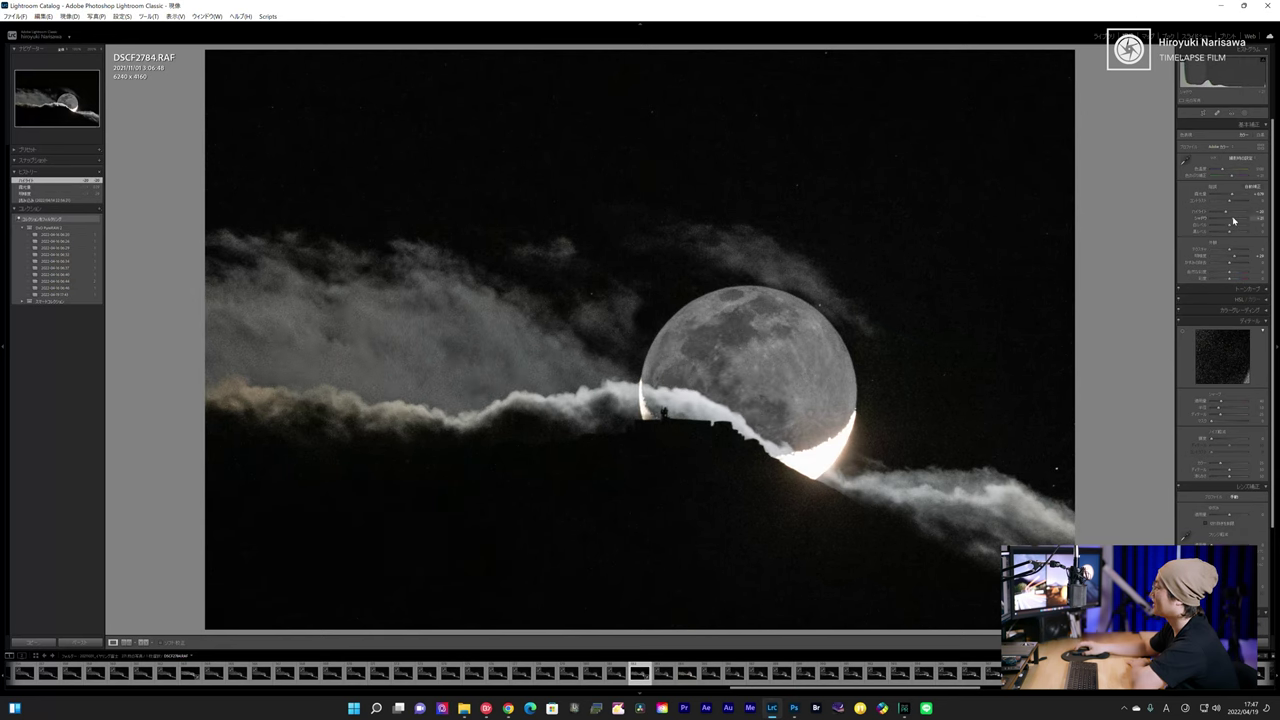
# Try several luminance noise reduction strengths on DSCF2784.RAF, checking the ridge and clouds close up, and reset the luminance noise reduction to zero.
pyautogui.moveTo(694, 520); pyautogui.dragTo(601, 430)
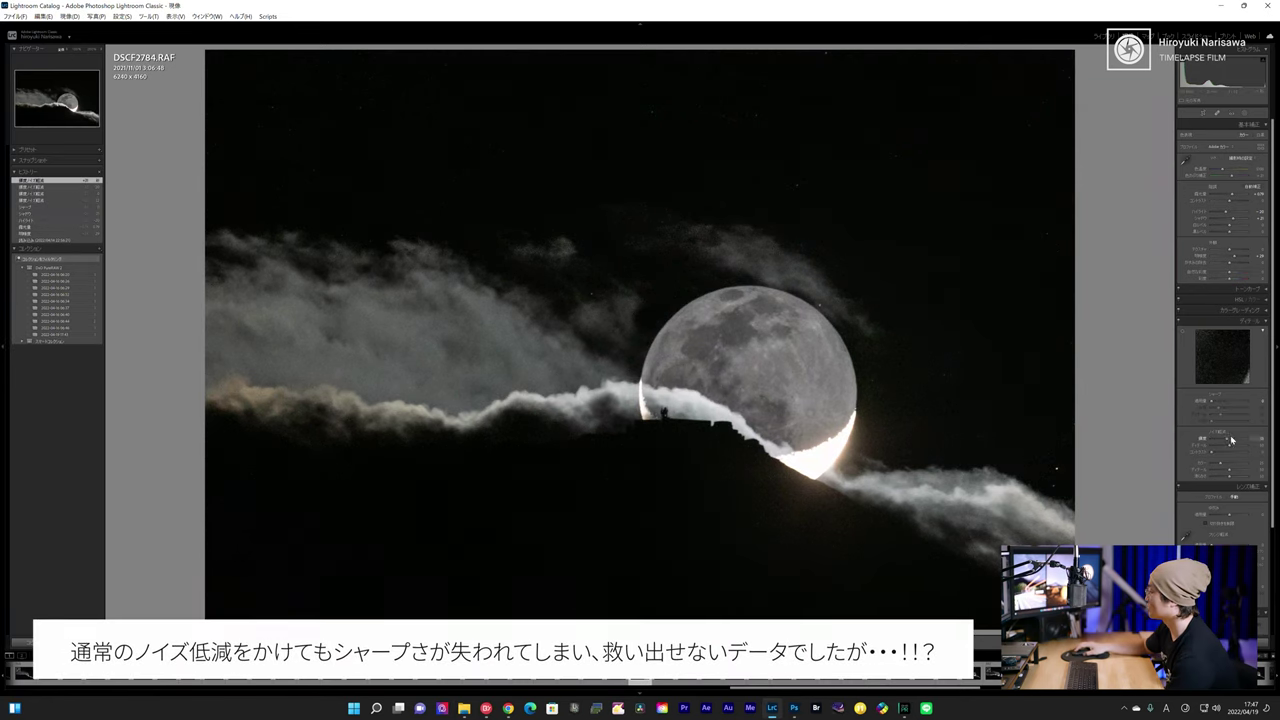
pyautogui.click(814, 391)
pyautogui.click(588, 360)
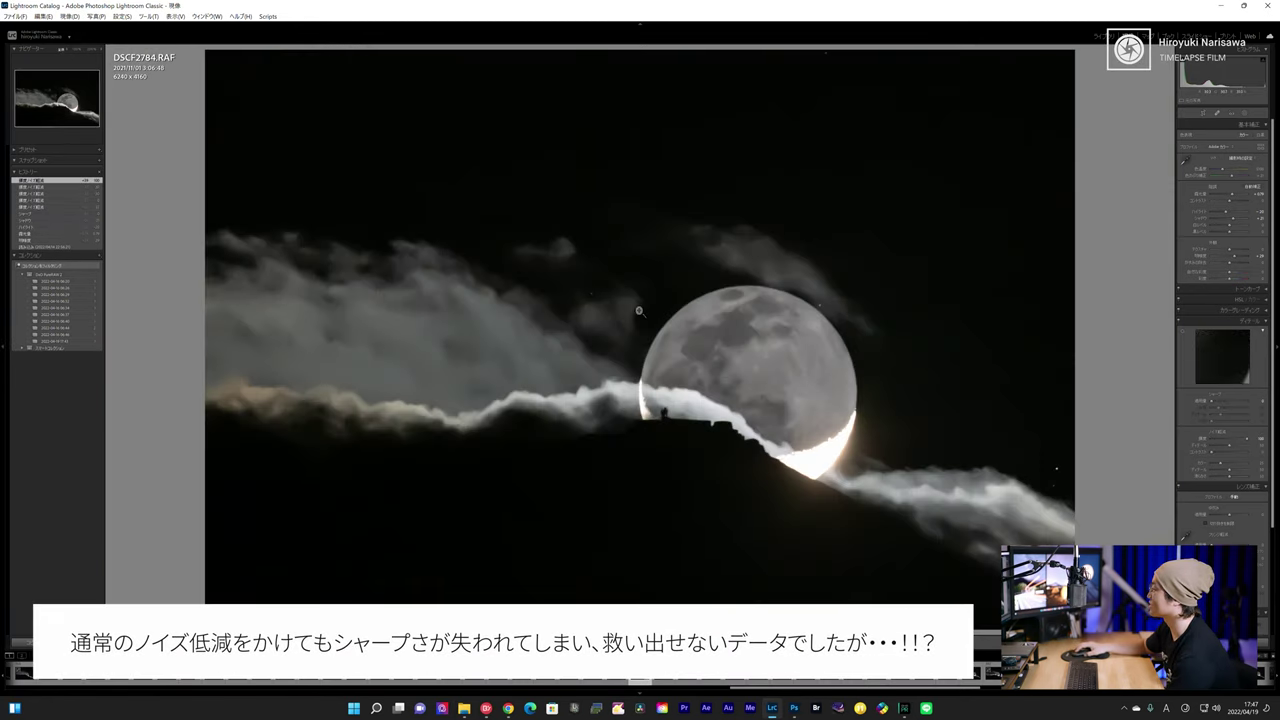
pyautogui.click(1232, 443)
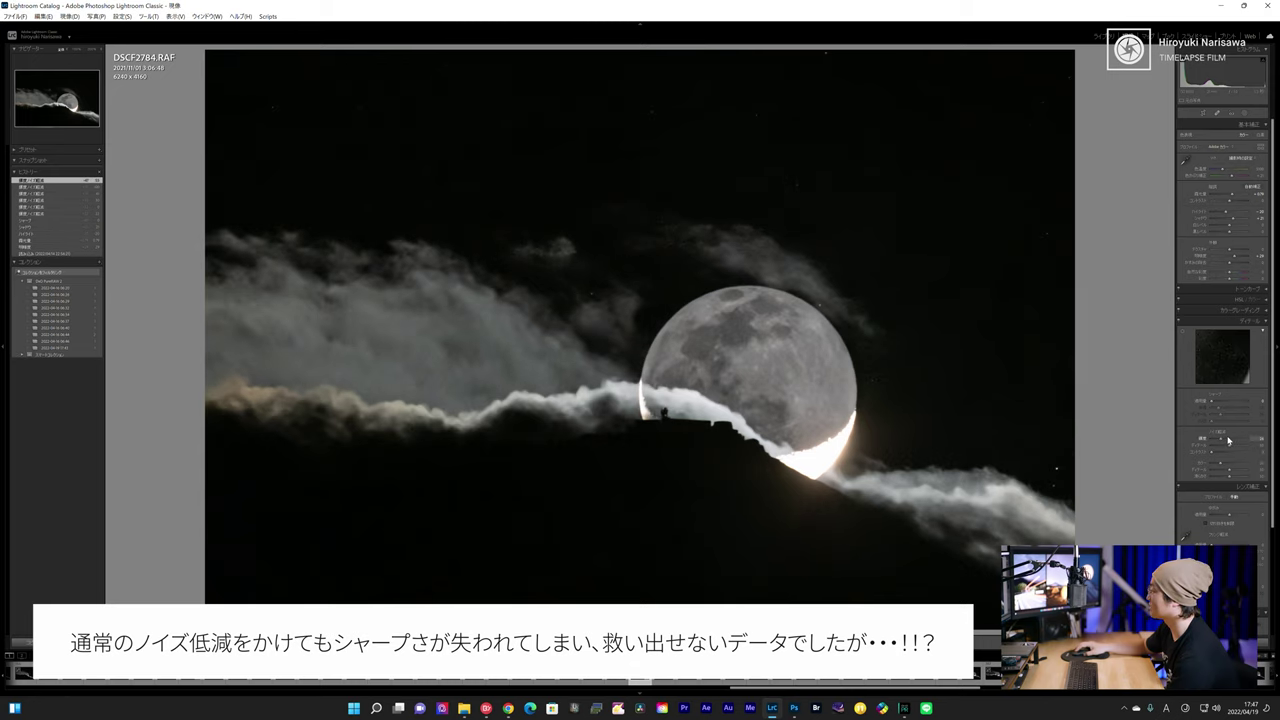
pyautogui.click(630, 486)
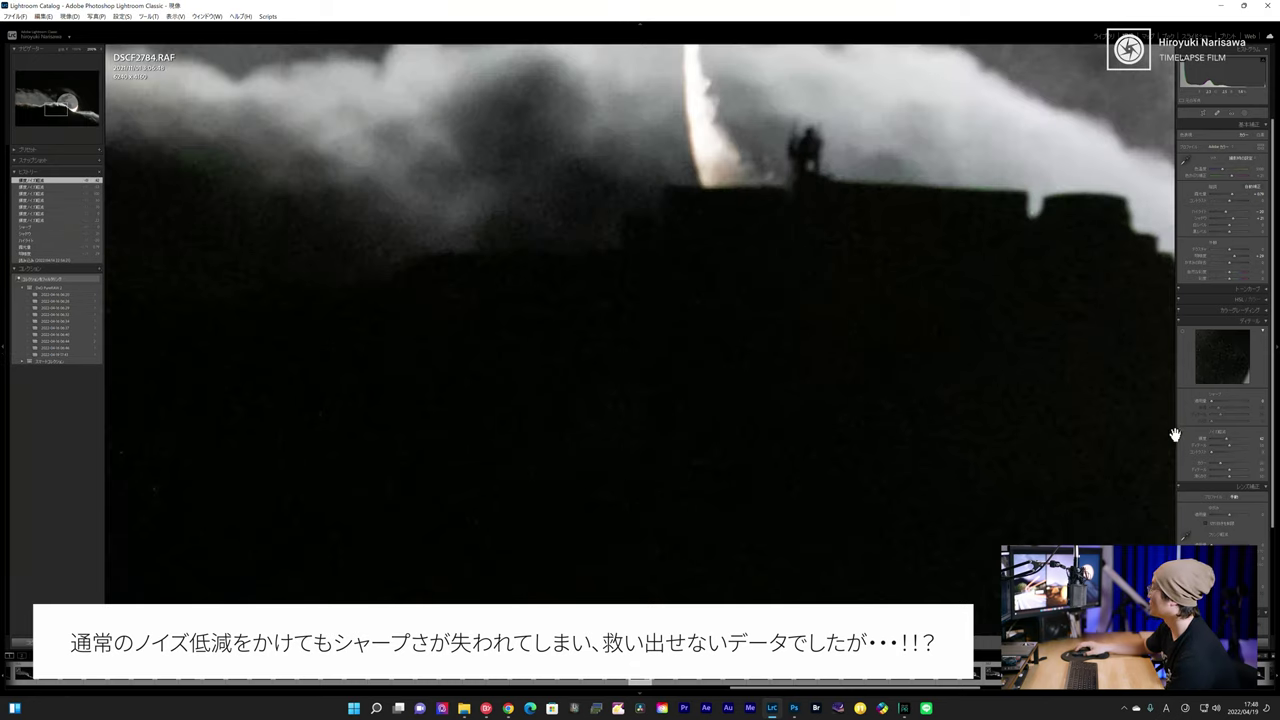
pyautogui.moveTo(1227, 443); pyautogui.dragTo(1233, 440)
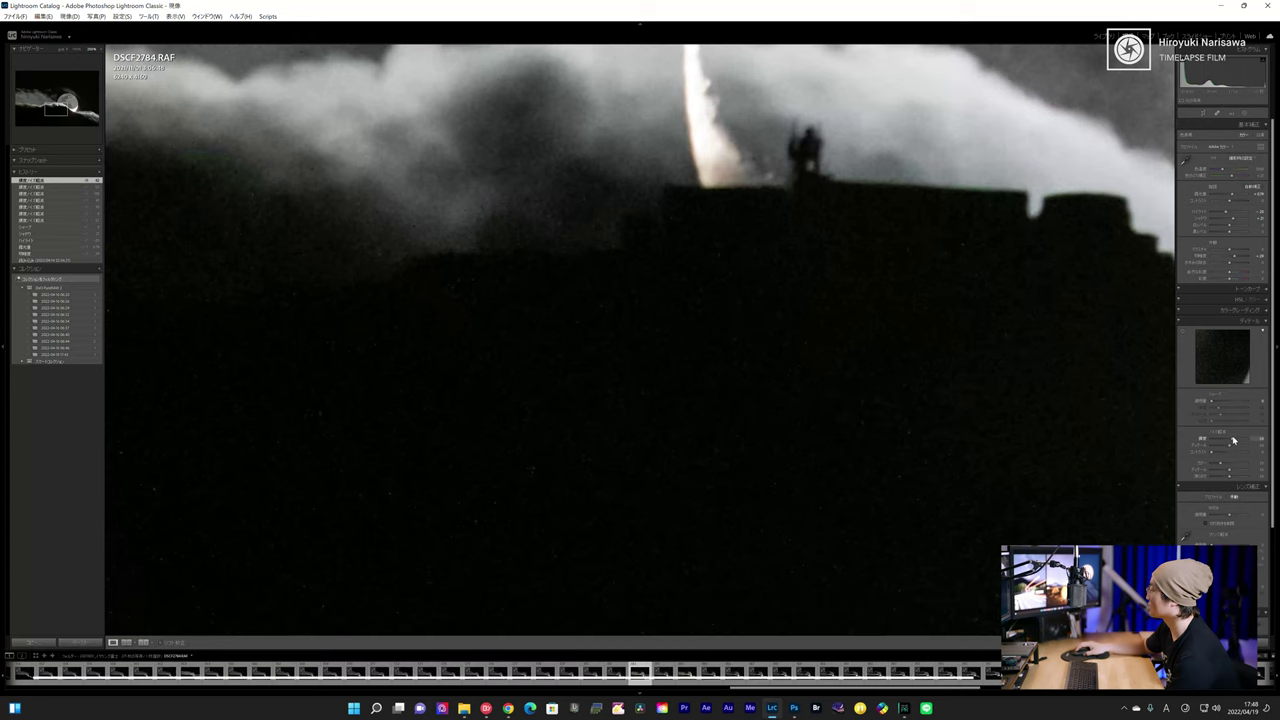
pyautogui.click(960, 457)
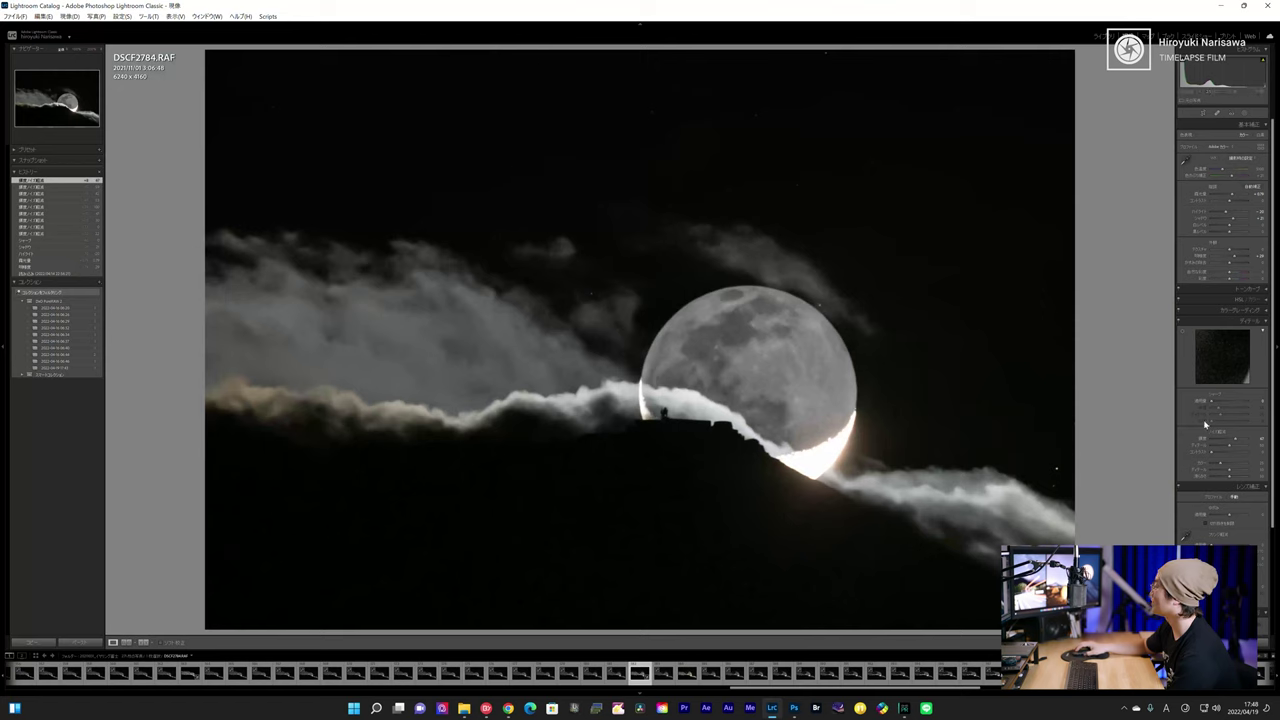
pyautogui.moveTo(1240, 443); pyautogui.dragTo(1236, 442)
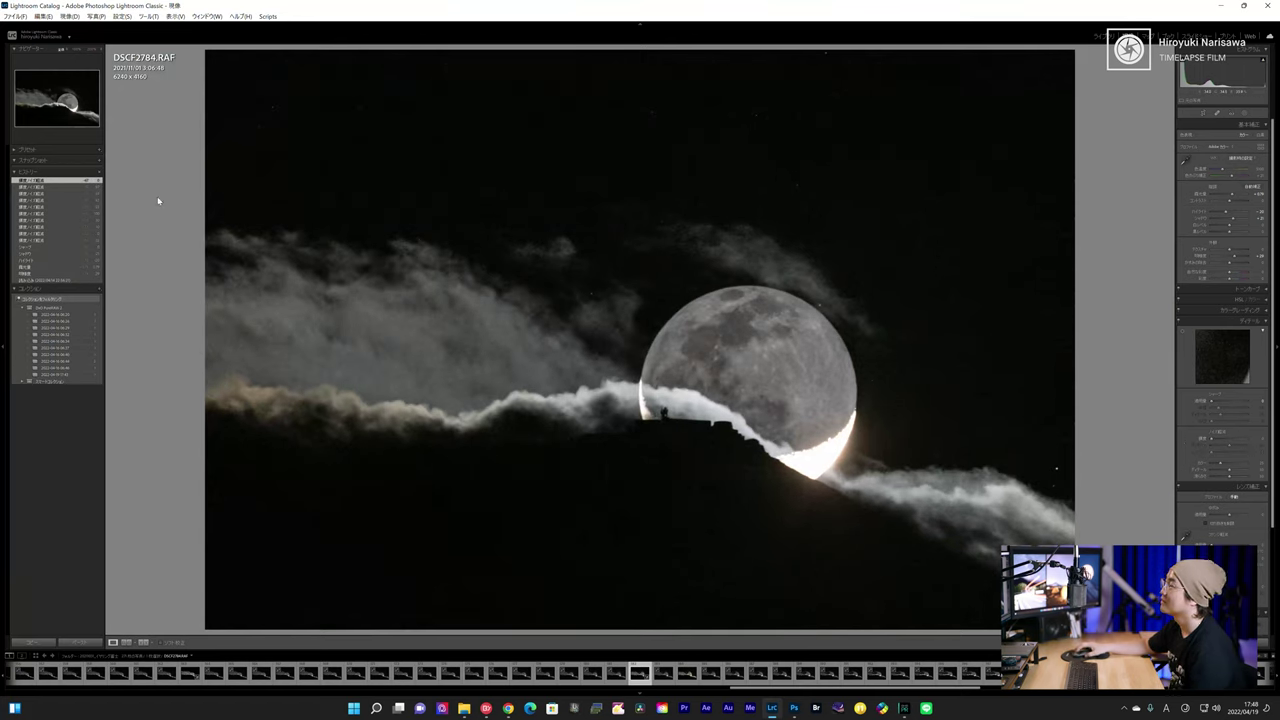
# Process DSCF2784.RAF with the DxO PureRAW 2 plug-in using DeepPRIME and DNG output, with global lens sharpness and lens distortion correction turned off.
pyautogui.click(18, 17)
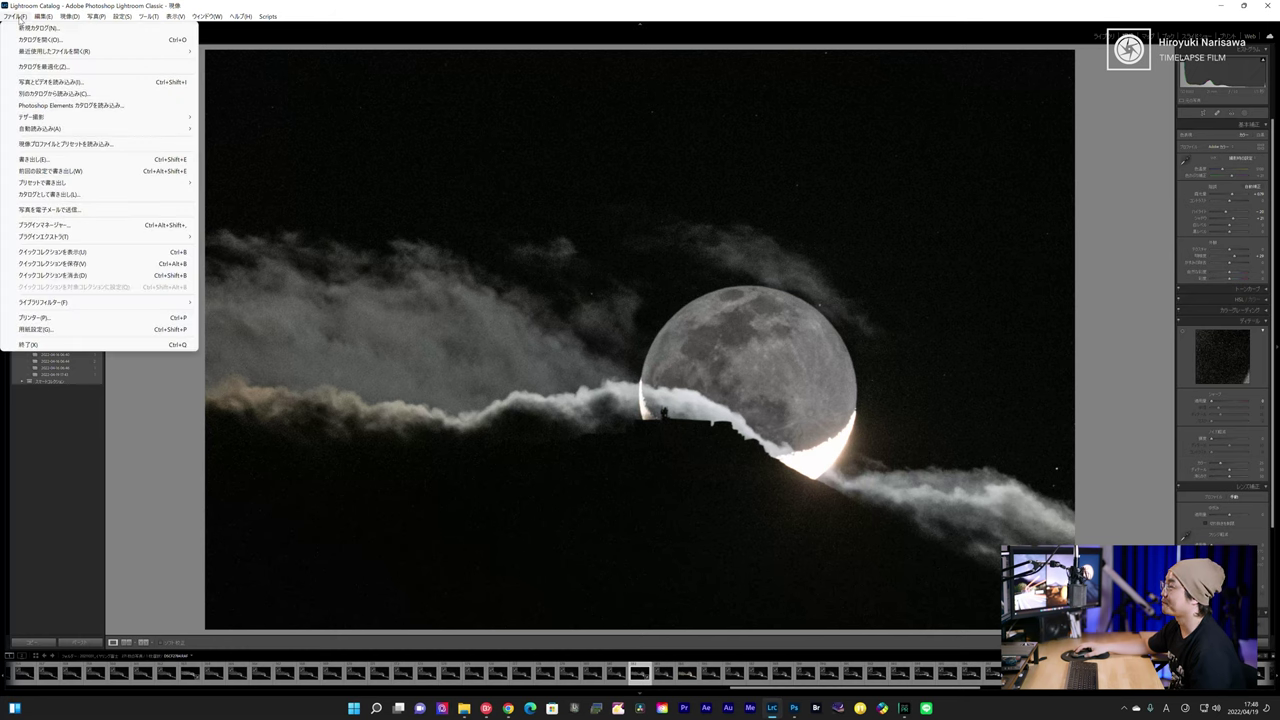
pyautogui.moveTo(42, 238)
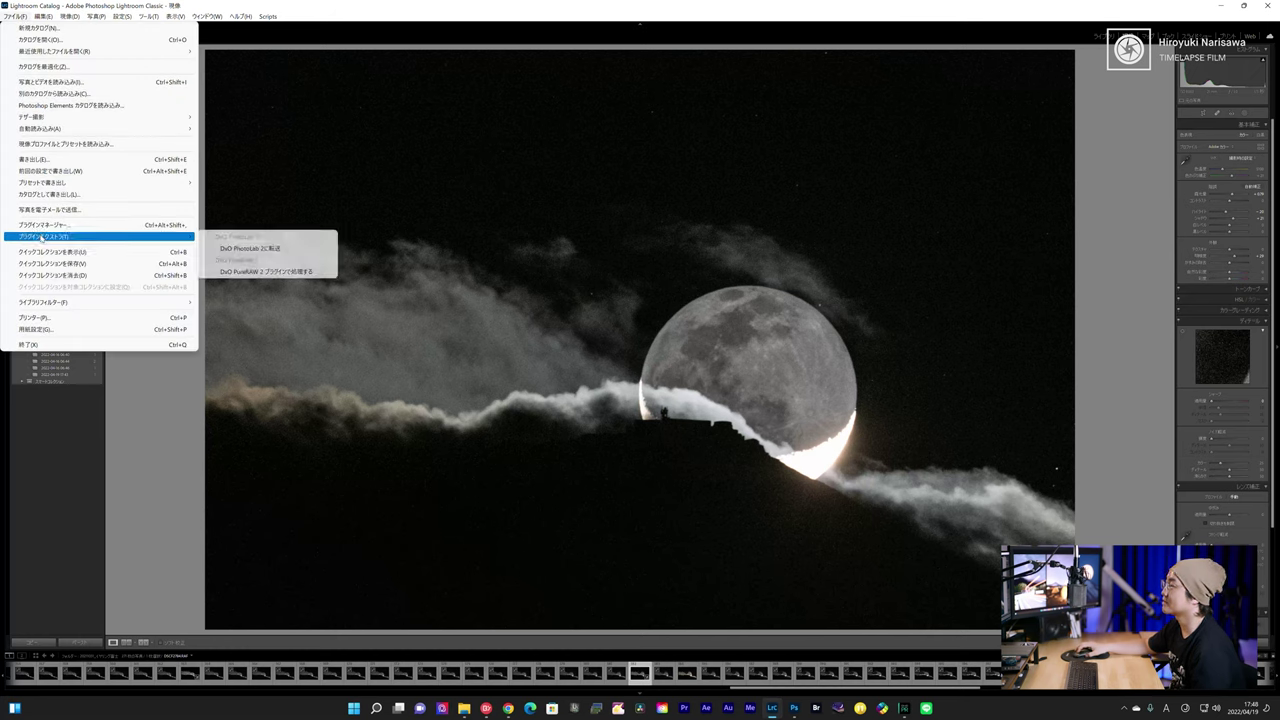
pyautogui.click(259, 272)
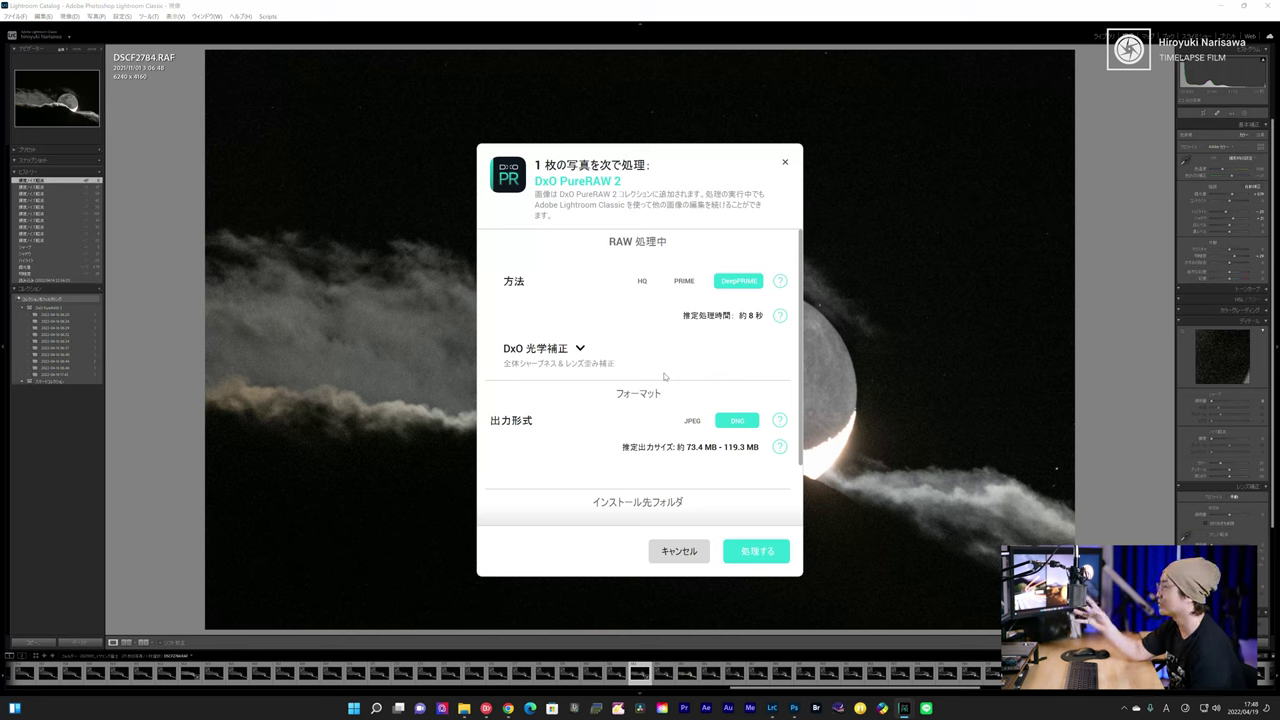
pyautogui.click(579, 349)
pyautogui.click(522, 371)
pyautogui.click(519, 372)
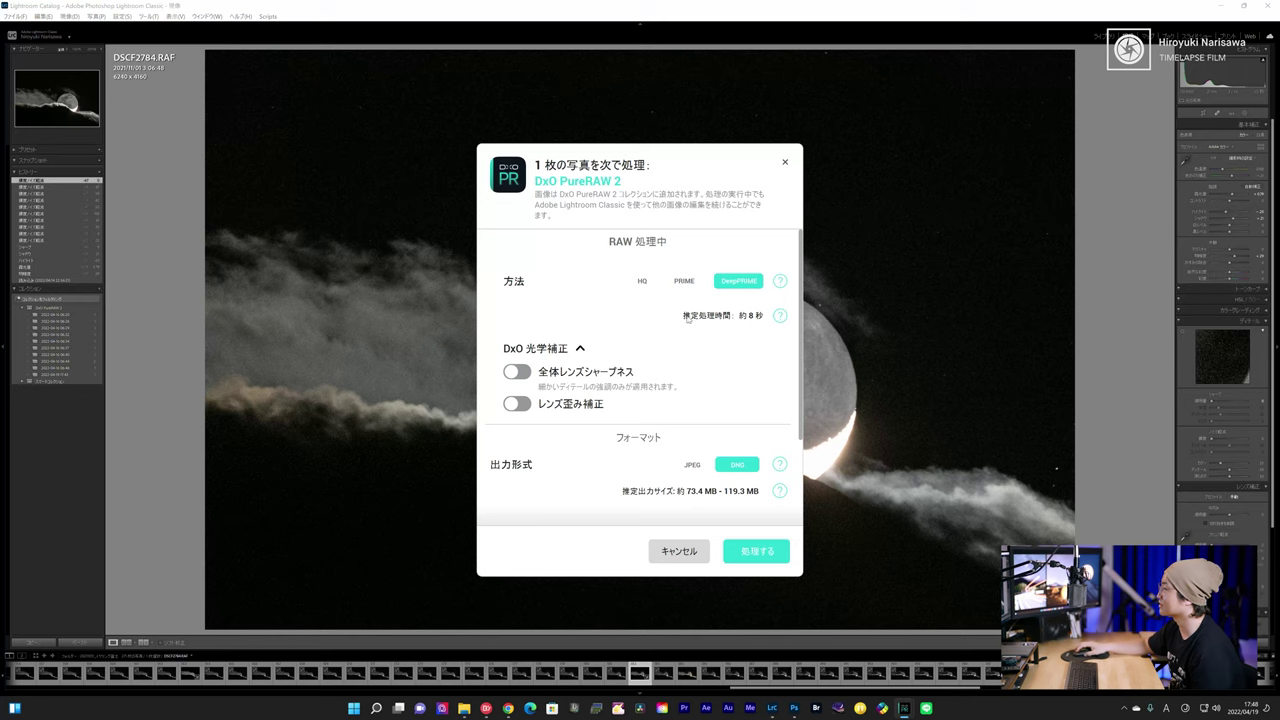
pyautogui.scroll(-2, 696, 451)
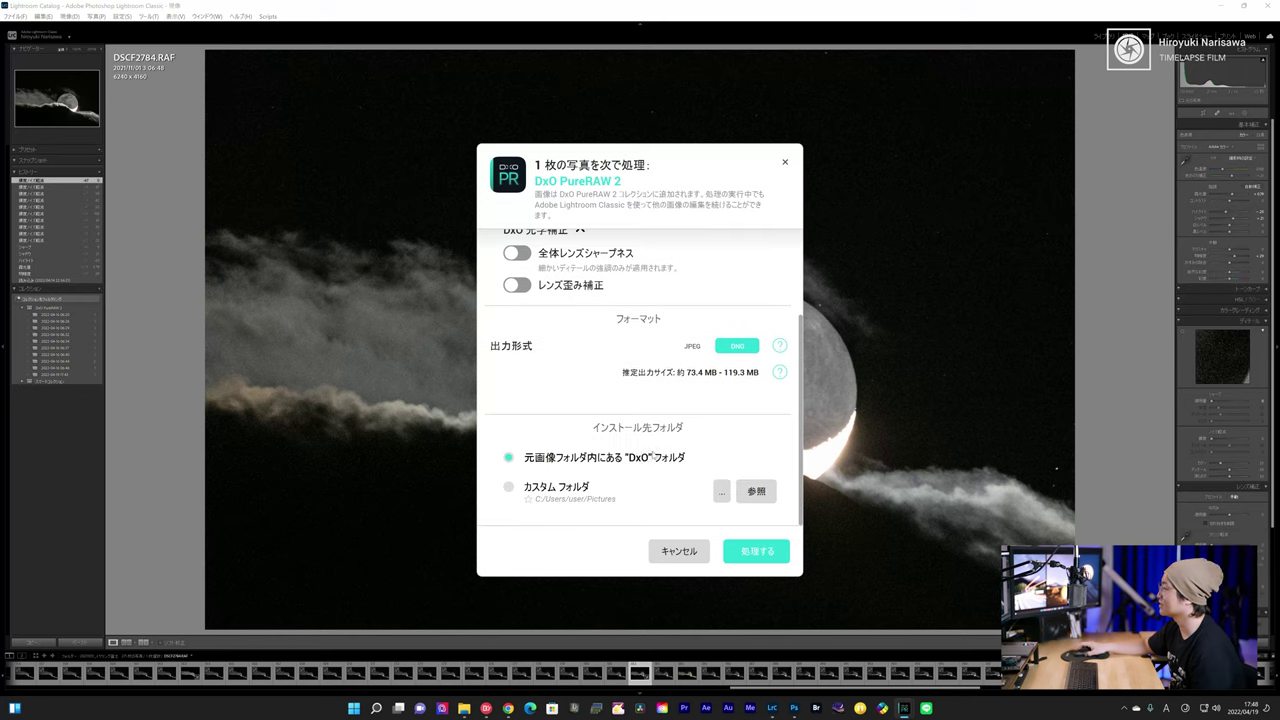
pyautogui.click(757, 551)
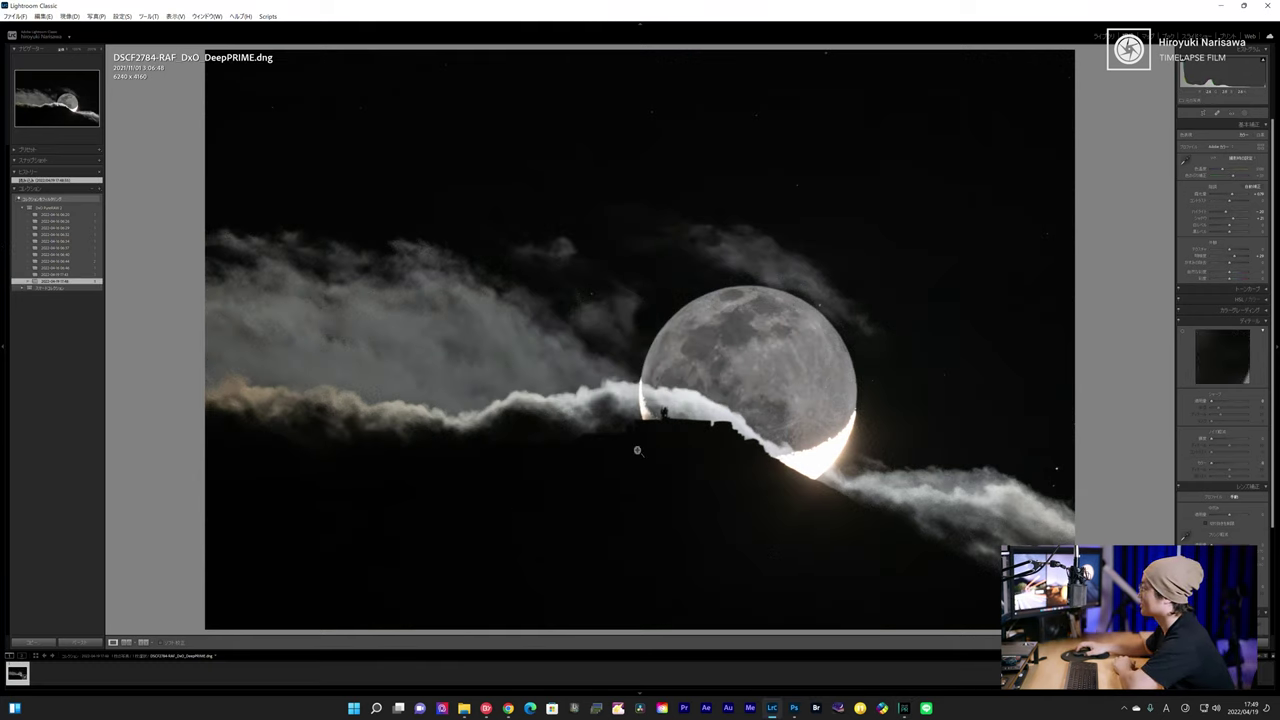
# Inspect the clouds, ridge and moon of DSCF2784-RAF_DxO_DeepPRIME.dng close up and raise the photo's clarity.
pyautogui.click(584, 503)
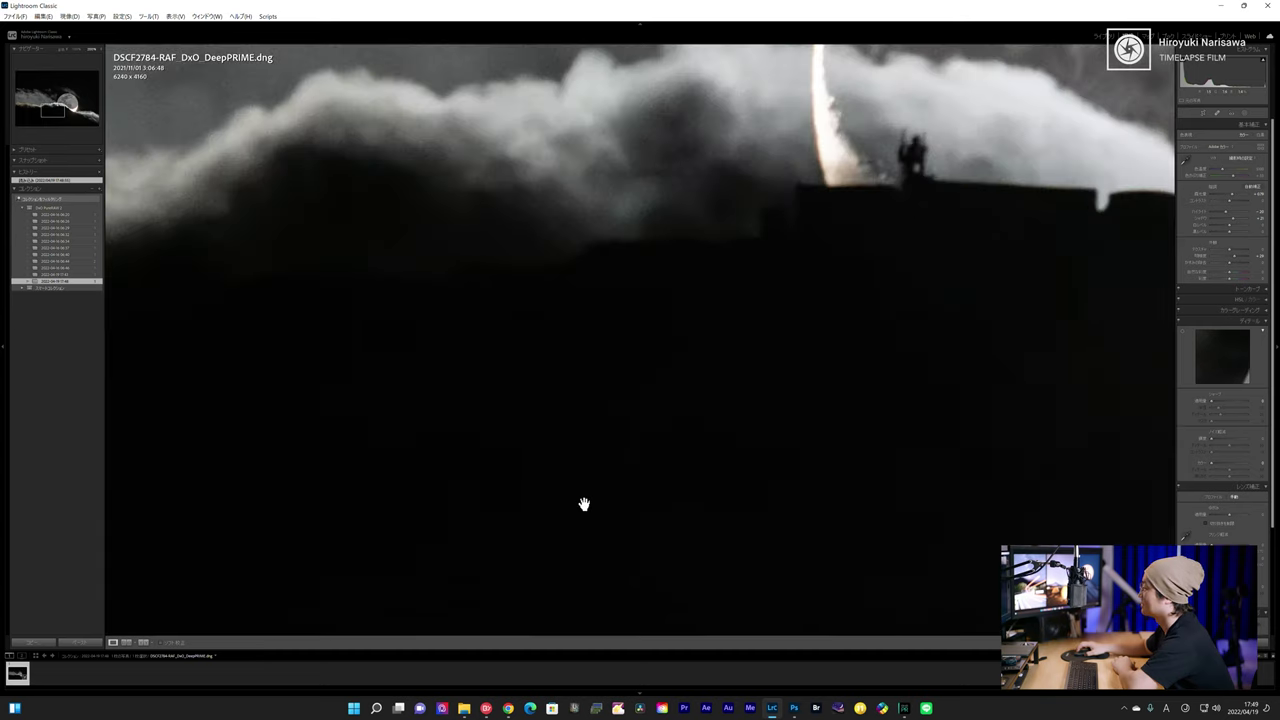
pyautogui.moveTo(400, 378); pyautogui.dragTo(473, 404)
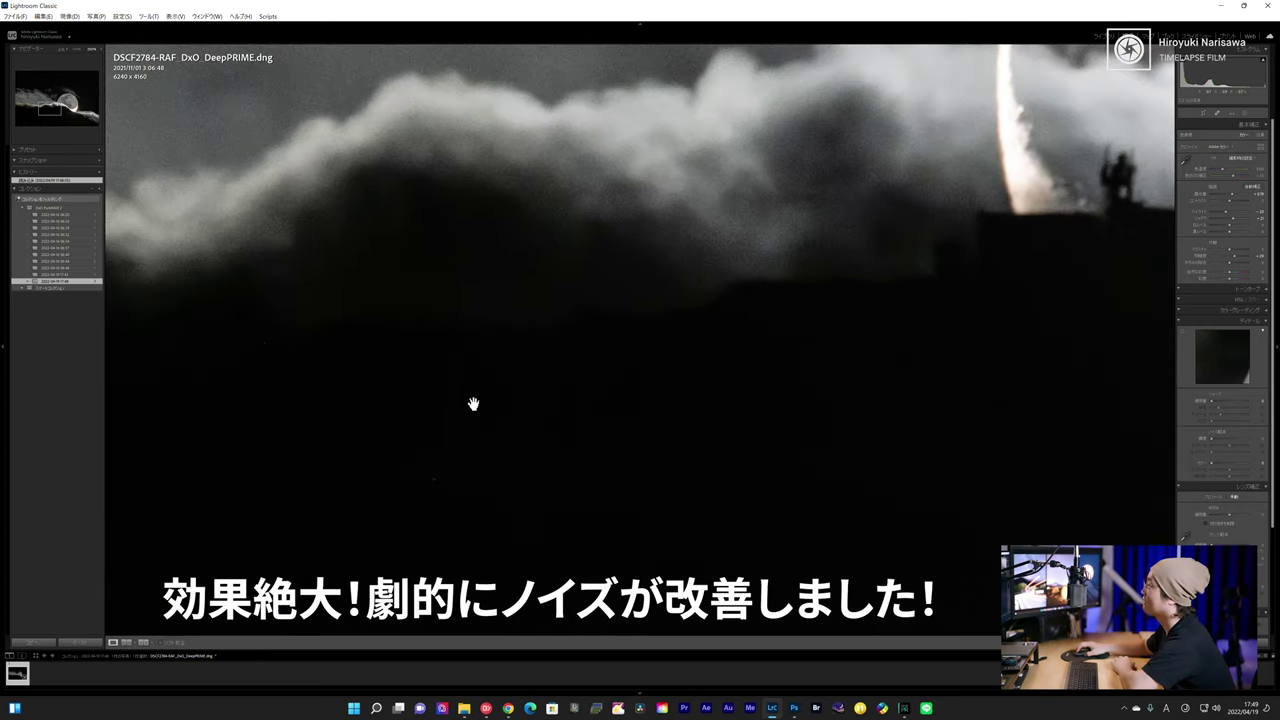
pyautogui.moveTo(837, 280); pyautogui.dragTo(437, 233)
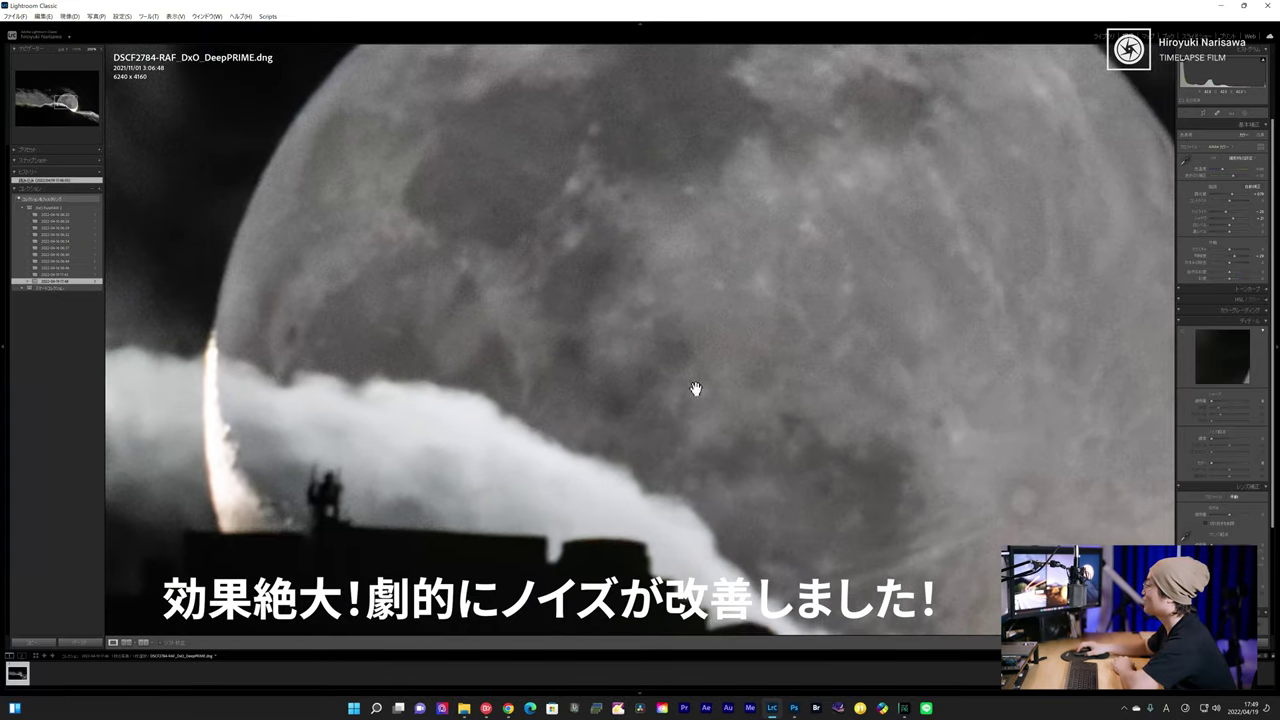
pyautogui.moveTo(554, 638); pyautogui.dragTo(654, 366)
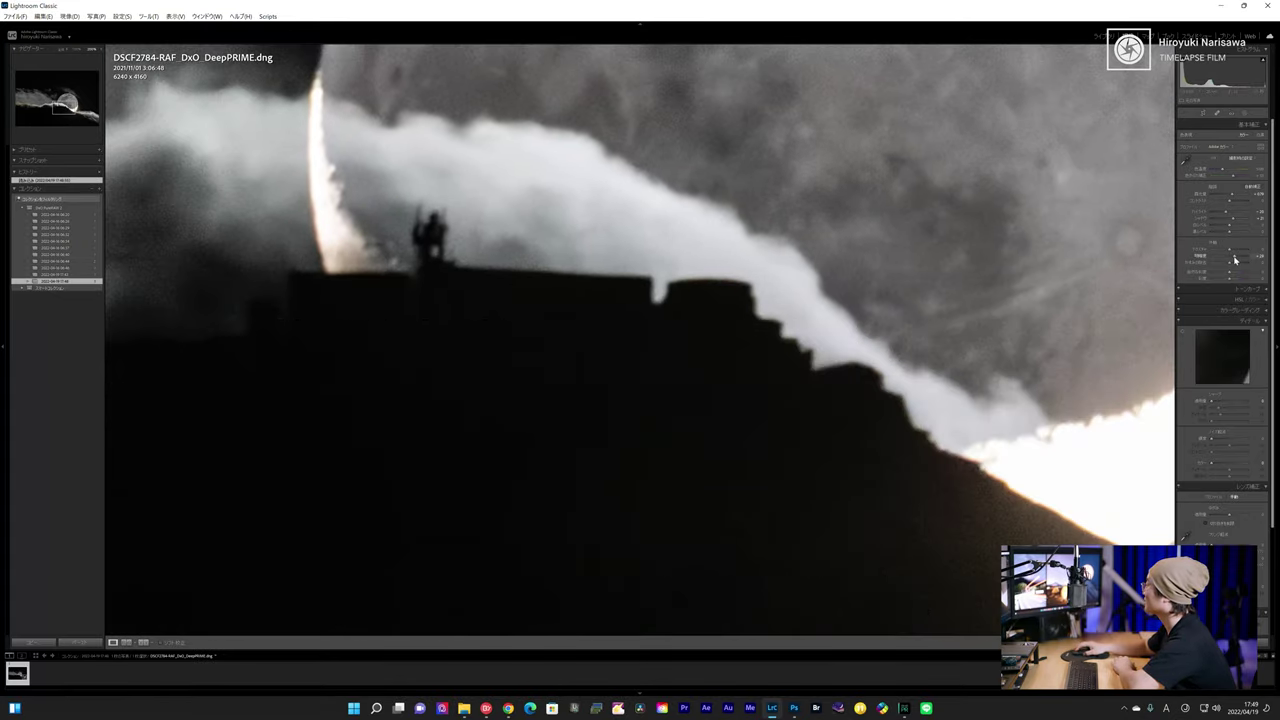
pyautogui.moveTo(1235, 259); pyautogui.dragTo(1243, 259)
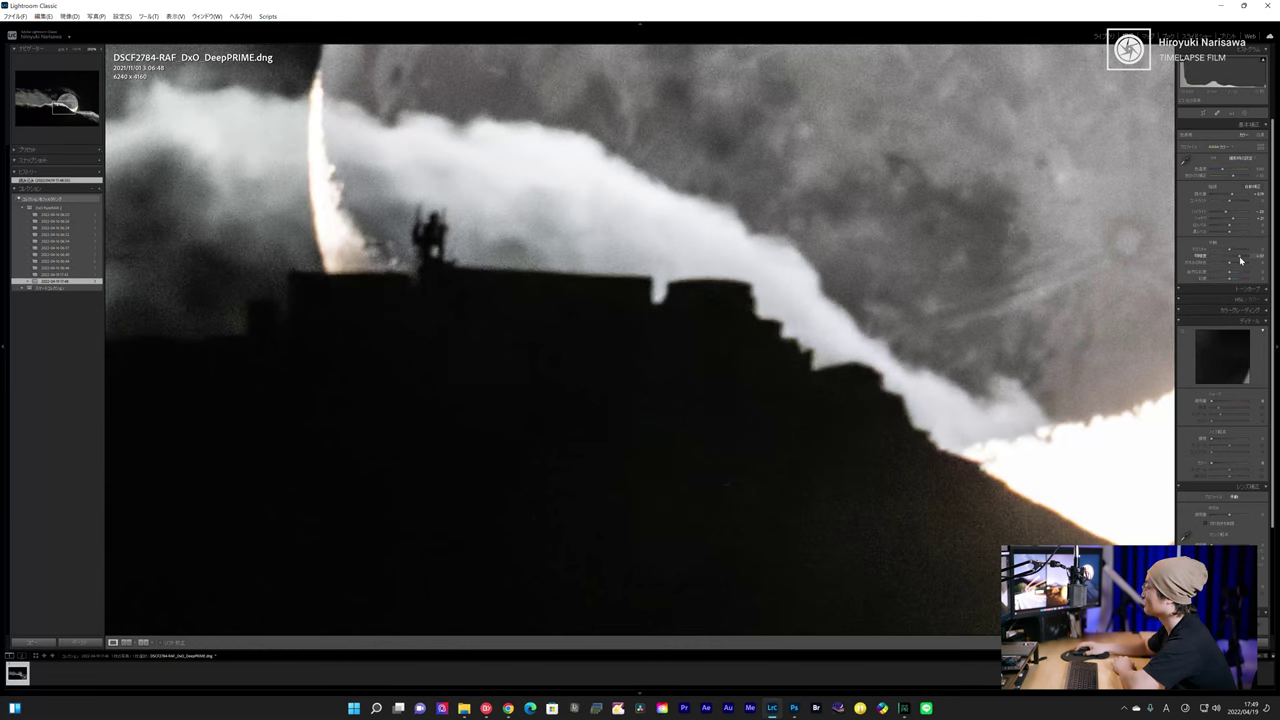
pyautogui.click(731, 451)
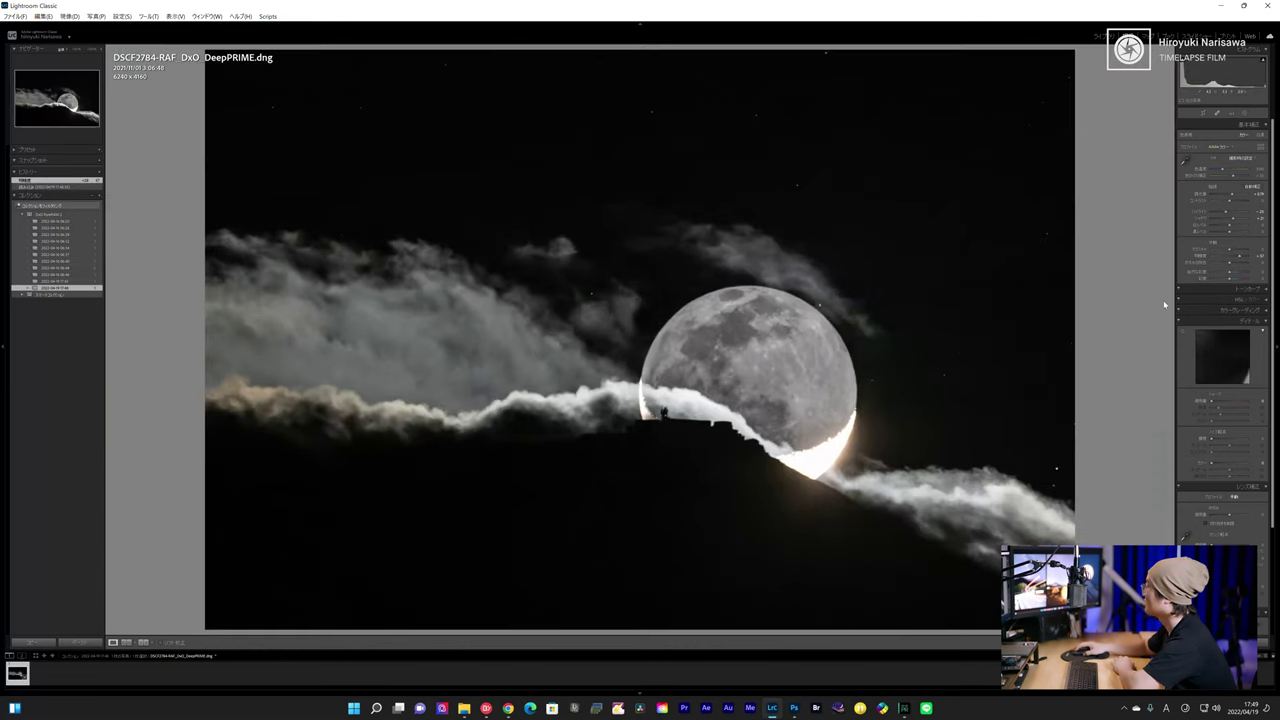
pyautogui.moveTo(1241, 259); pyautogui.dragTo(1238, 260)
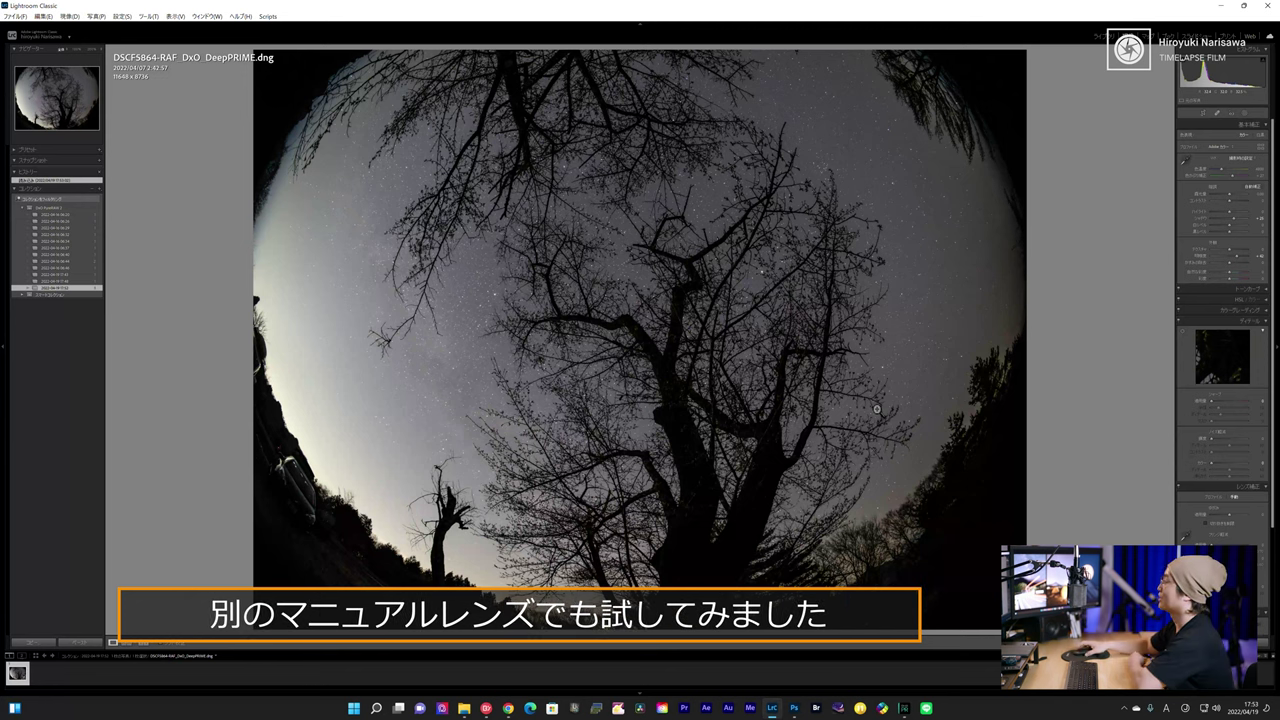
# Examine the fisheye photo DSCF5864-RAF_DxO_DeepPRIME.dng close up, checking the starry sky, the fine branches and the dark tree trunk.
pyautogui.click(610, 272)
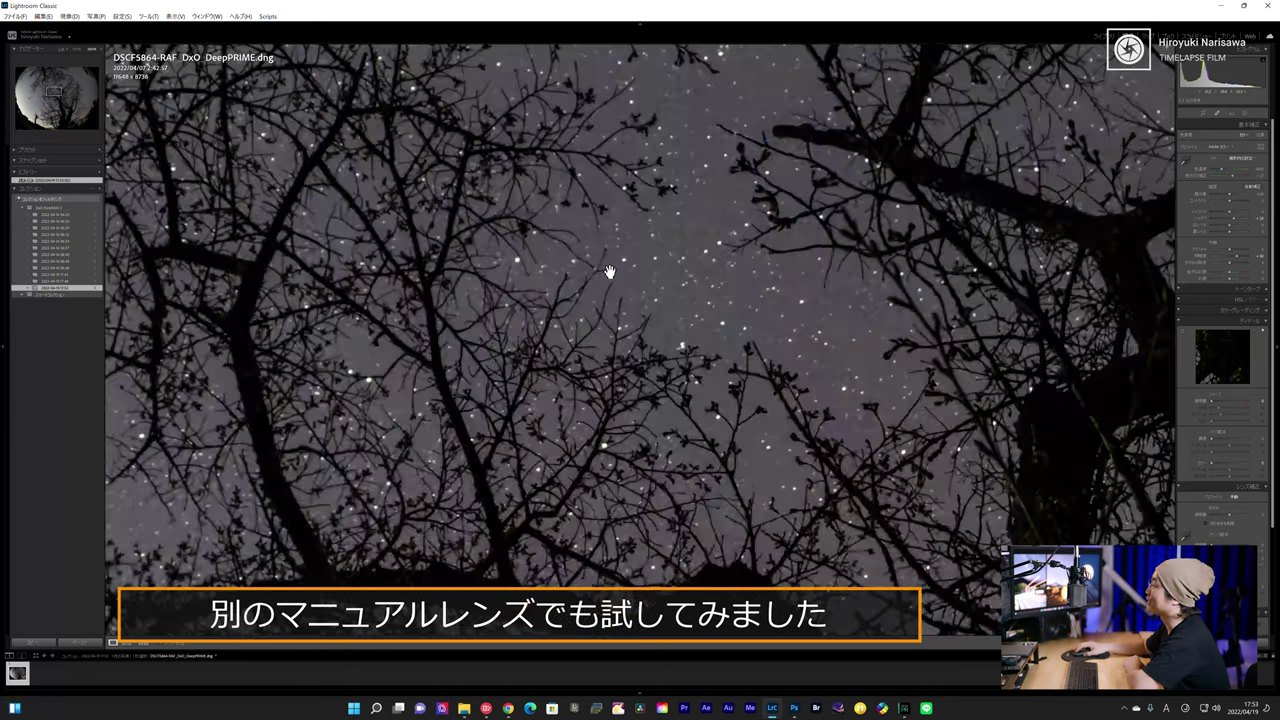
pyautogui.click(609, 272)
pyautogui.click(700, 455)
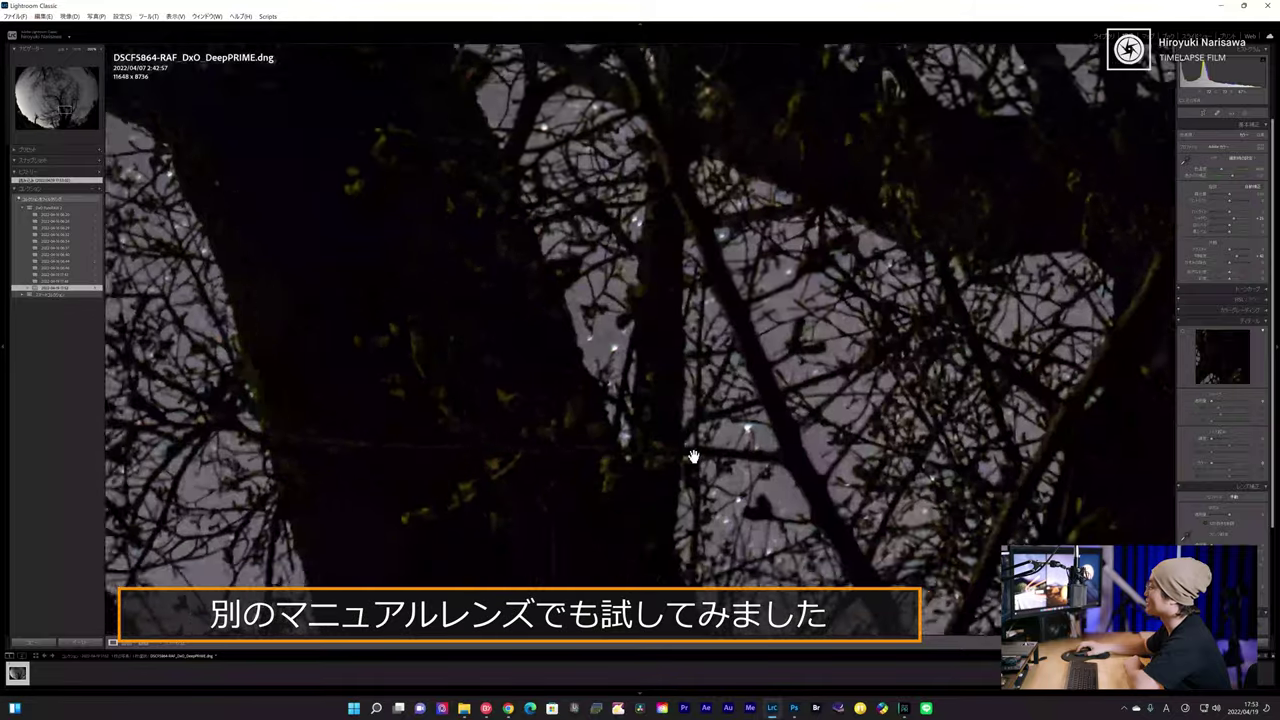
pyautogui.click(688, 403)
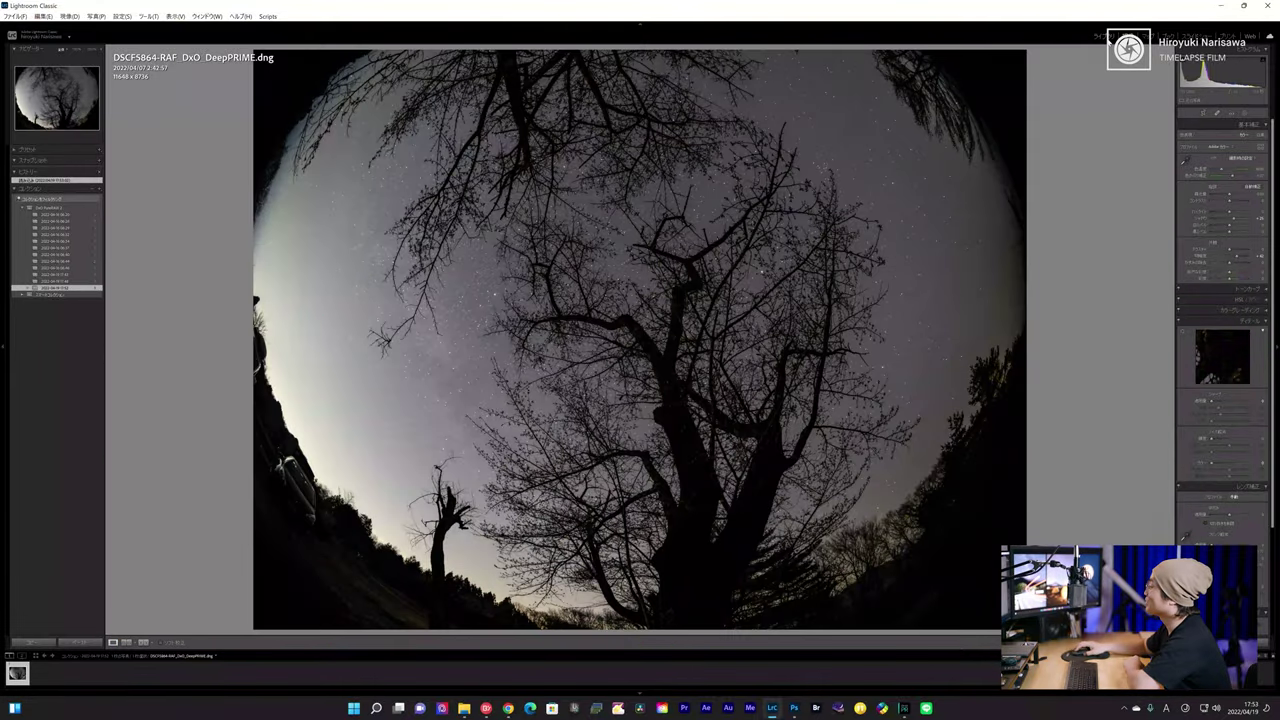
# Go to the fisheye photos' folder in the Library and alternate between DSCF5864.RAF and its DeepPRIME DNG to compare vignetting and lens rendering.
pyautogui.press('e')
pyautogui.click(84, 491)
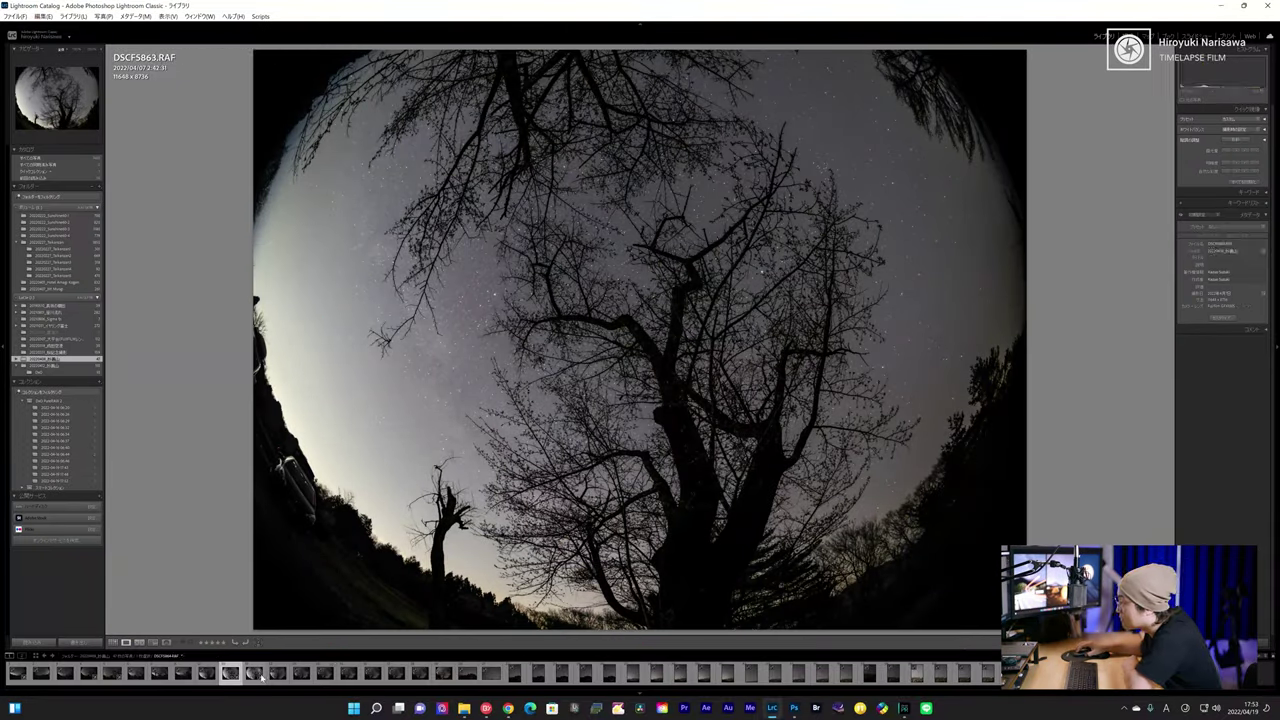
pyautogui.click(251, 673)
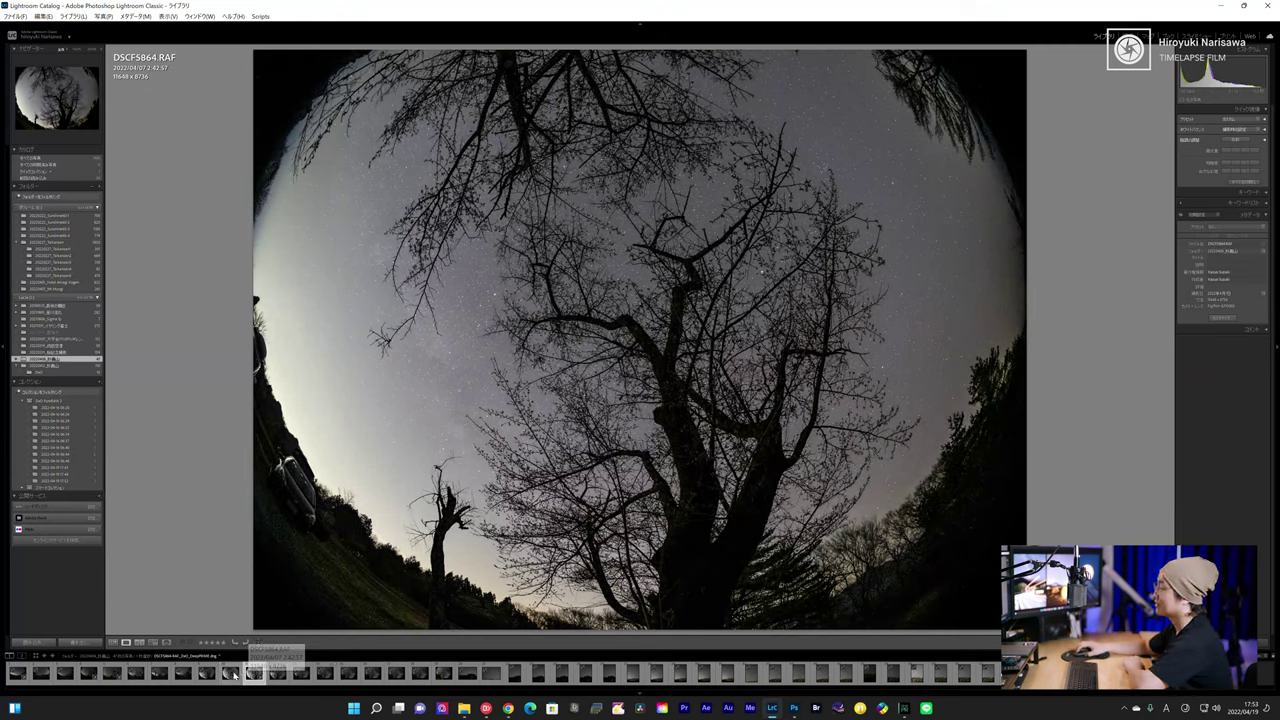
pyautogui.click(229, 673)
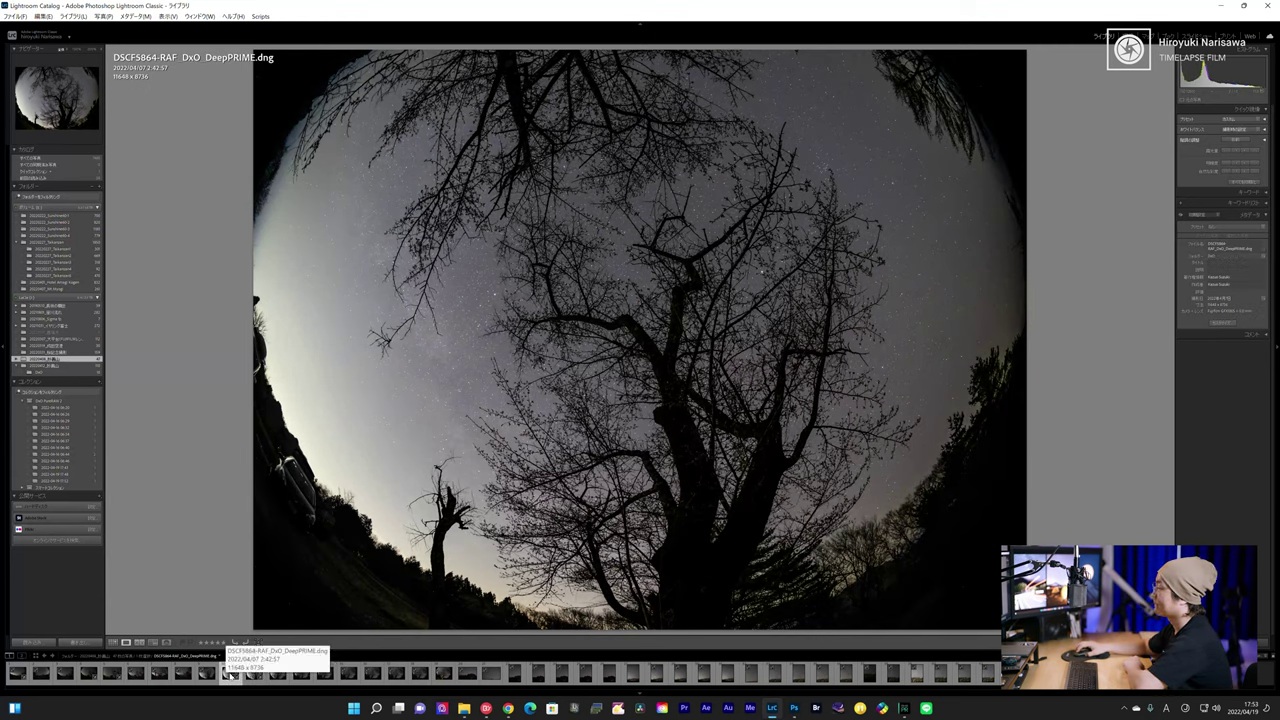
pyautogui.click(250, 674)
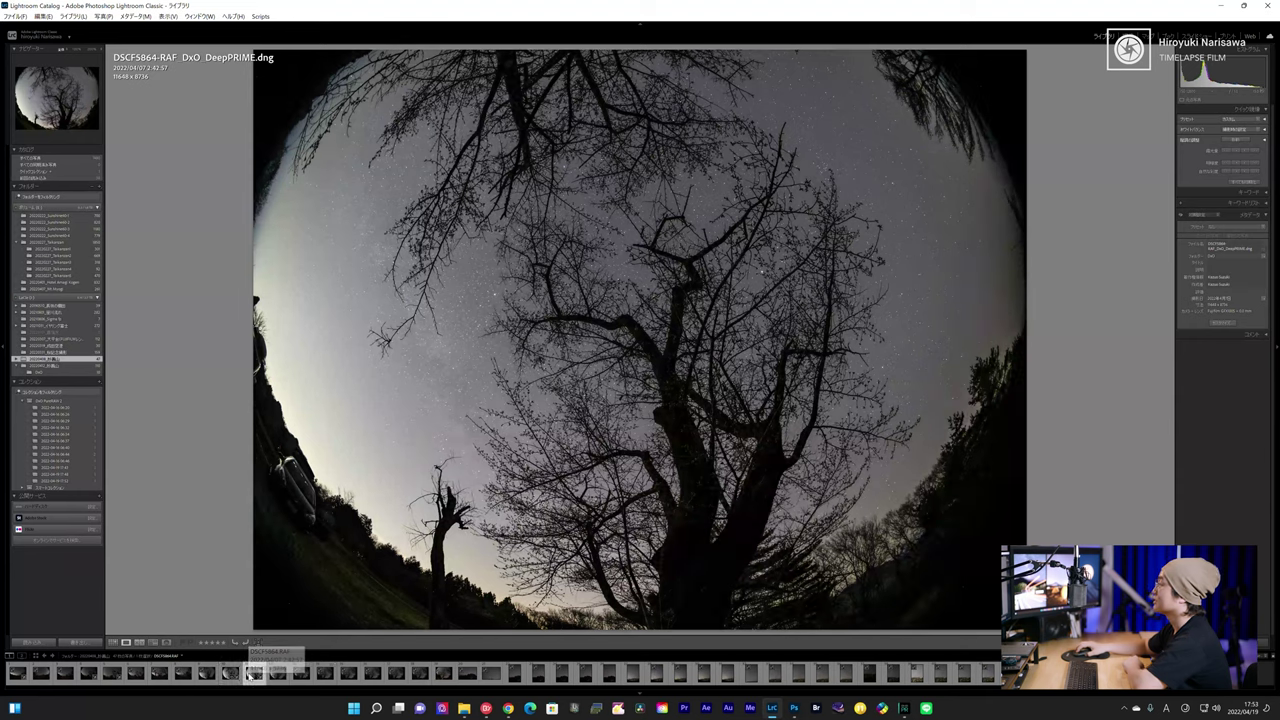
pyautogui.click(229, 673)
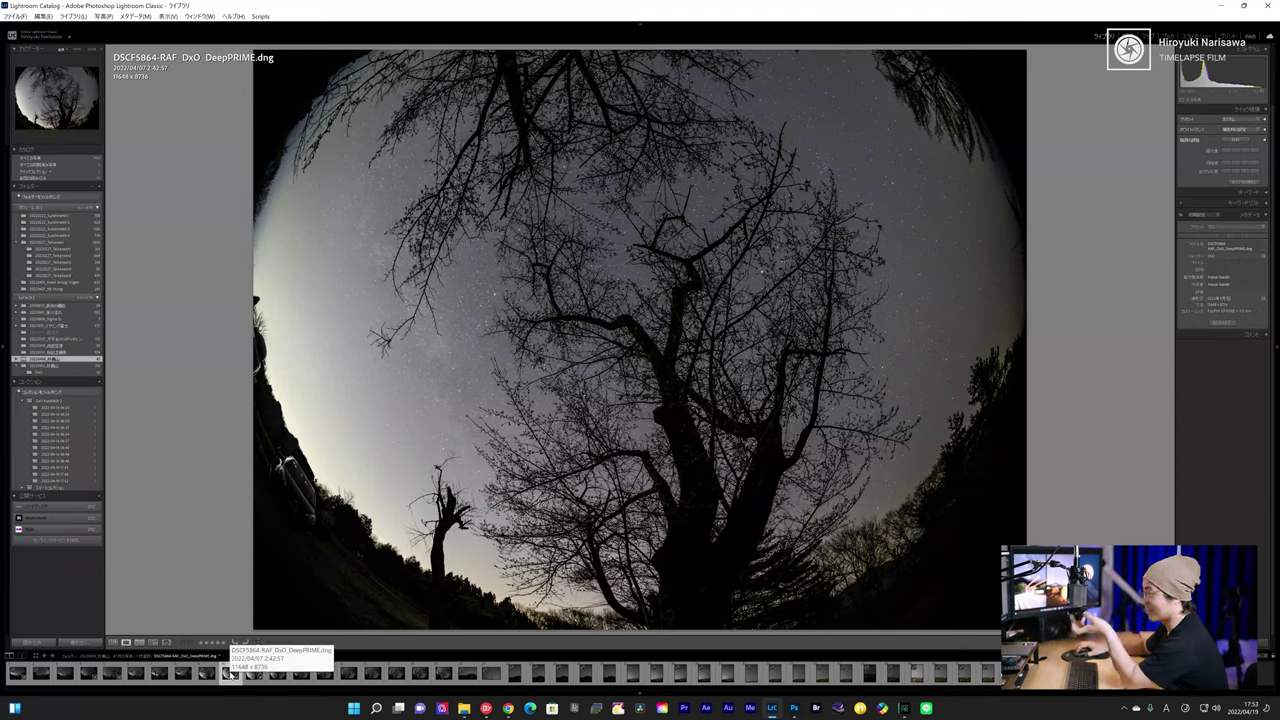
pyautogui.click(251, 674)
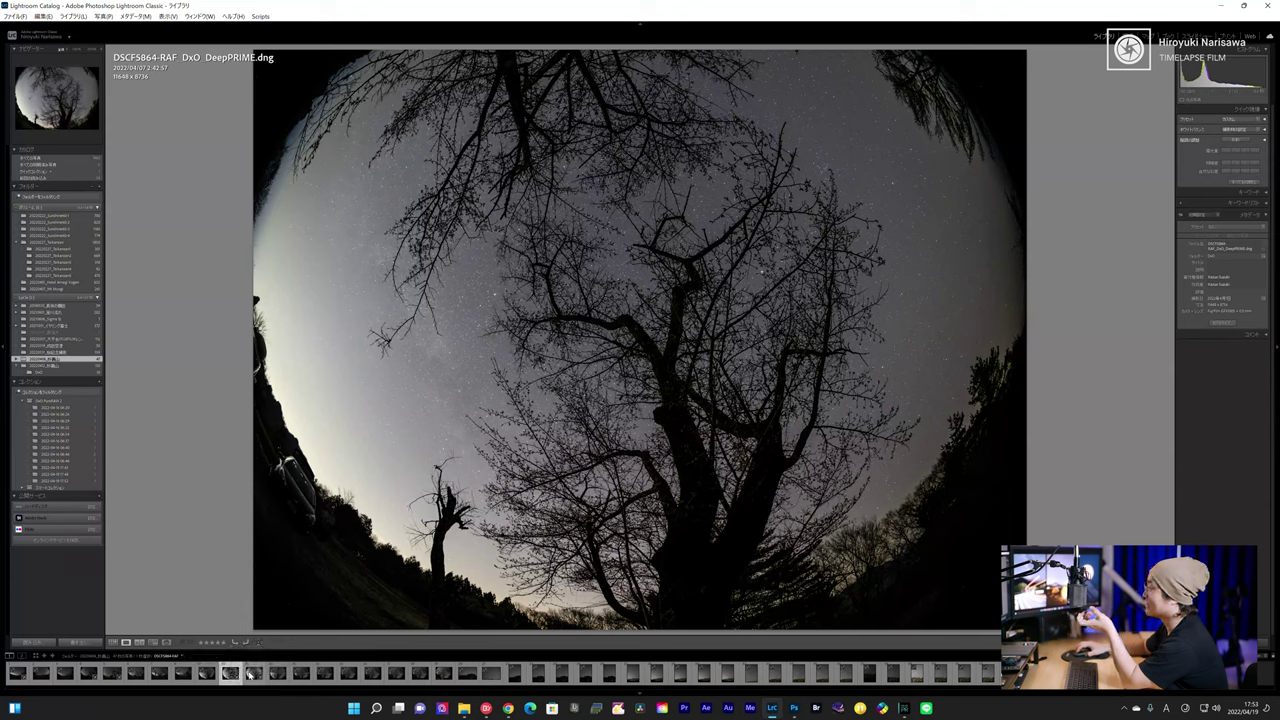
pyautogui.click(229, 673)
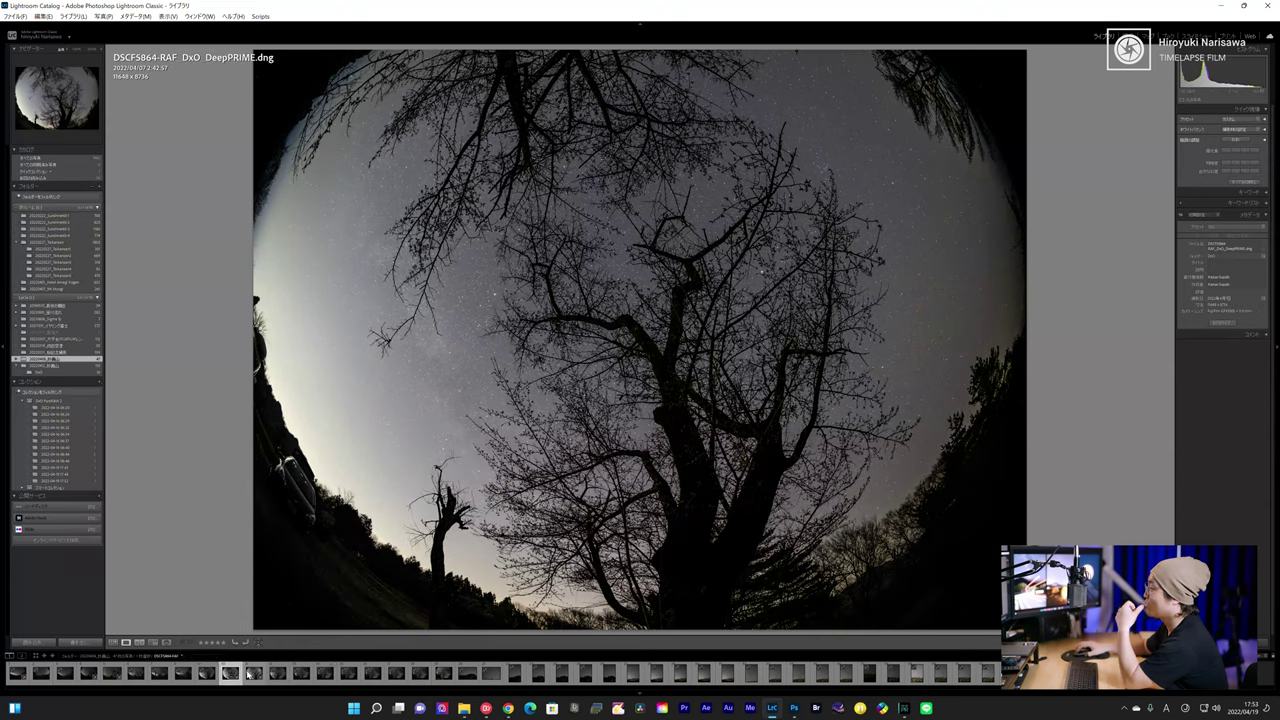
pyautogui.click(251, 674)
pyautogui.click(229, 673)
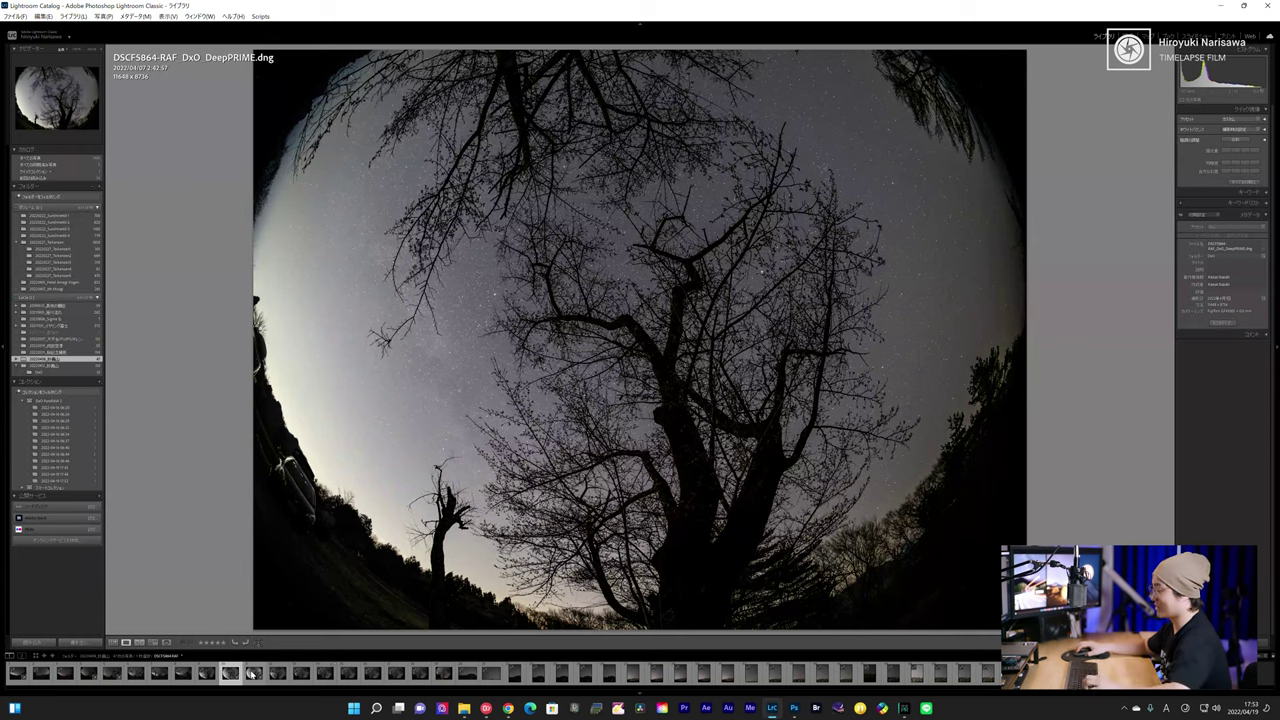
# Show DSCF5864-RAF_DxO_DeepPRIME.dng and DSCF5864.RAF side by side in Compare view and zoom in on the tree.
pyautogui.click(139, 642)
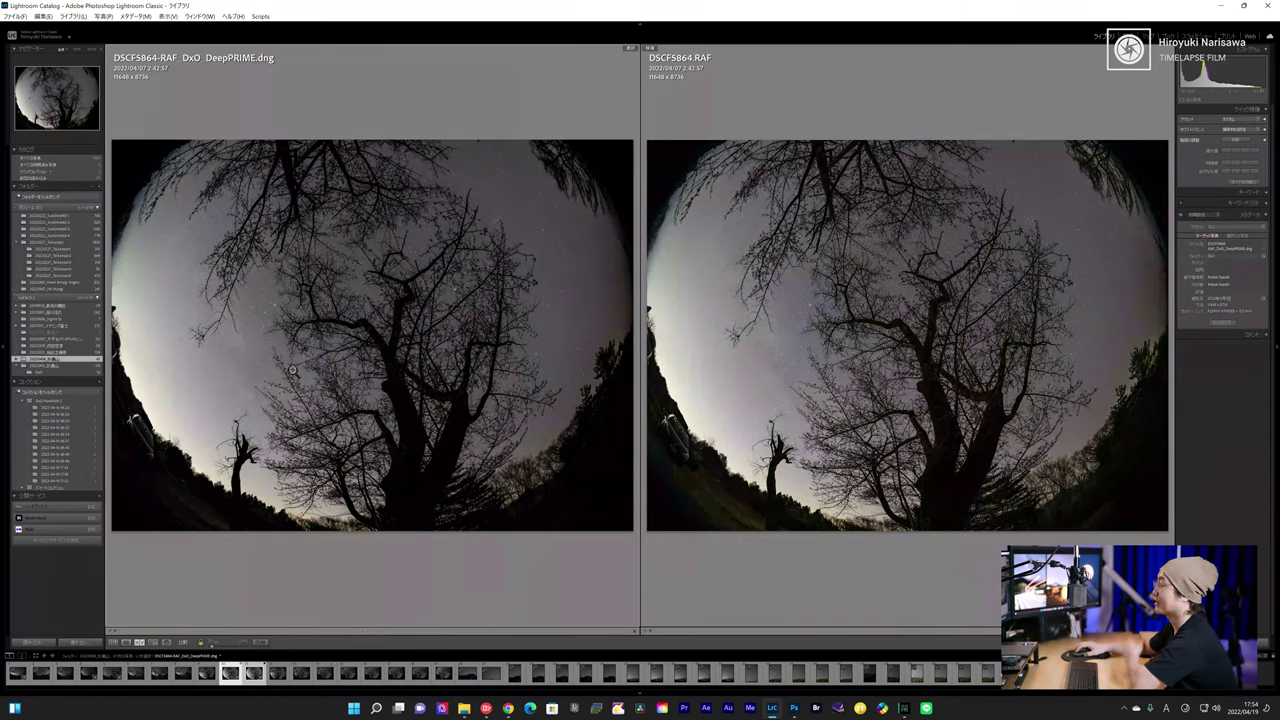
pyautogui.click(938, 393)
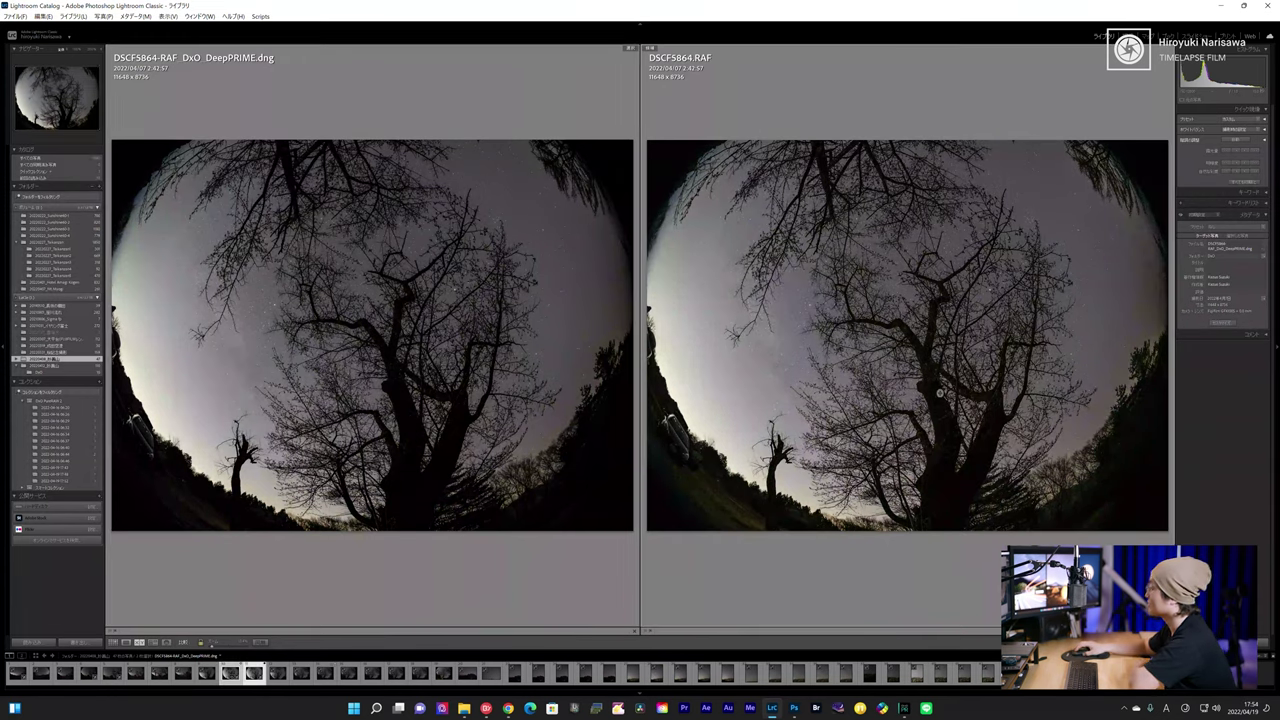